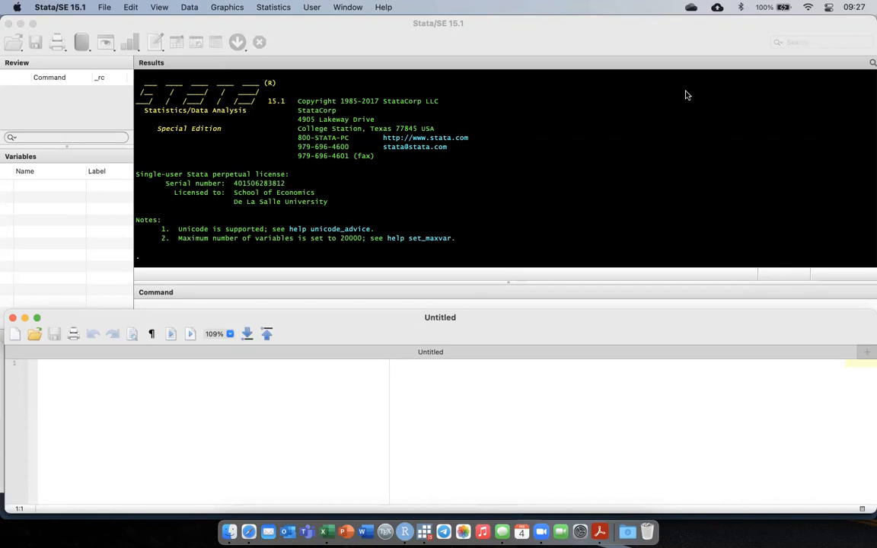
# Start the empty do-file with a line of asterisks reaching about the editor's guide line
pyautogui.click(293, 438)
pyautogui.click(522, 115)
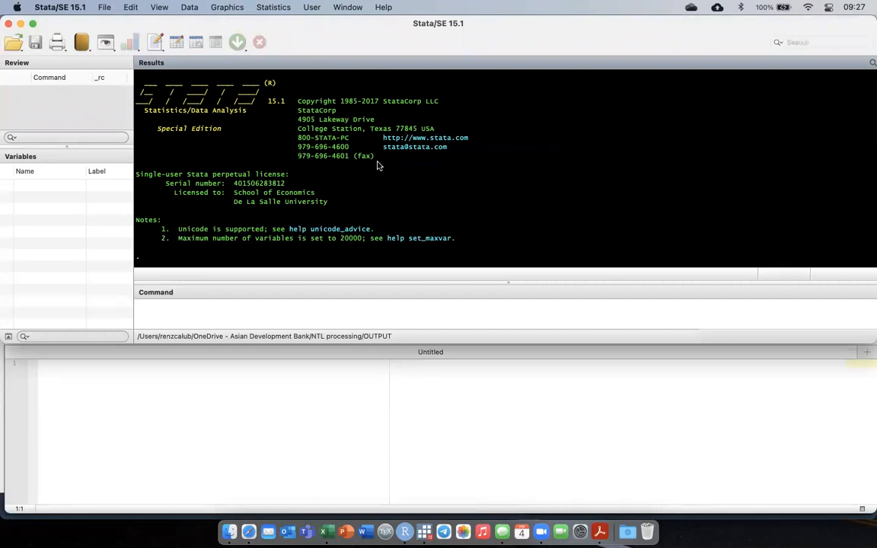
pyautogui.click(309, 310)
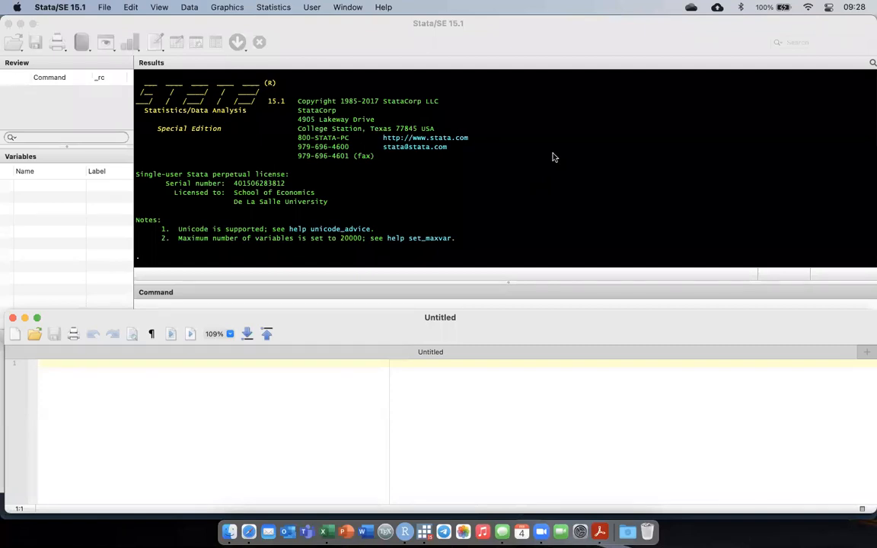
pyautogui.write('************************************')
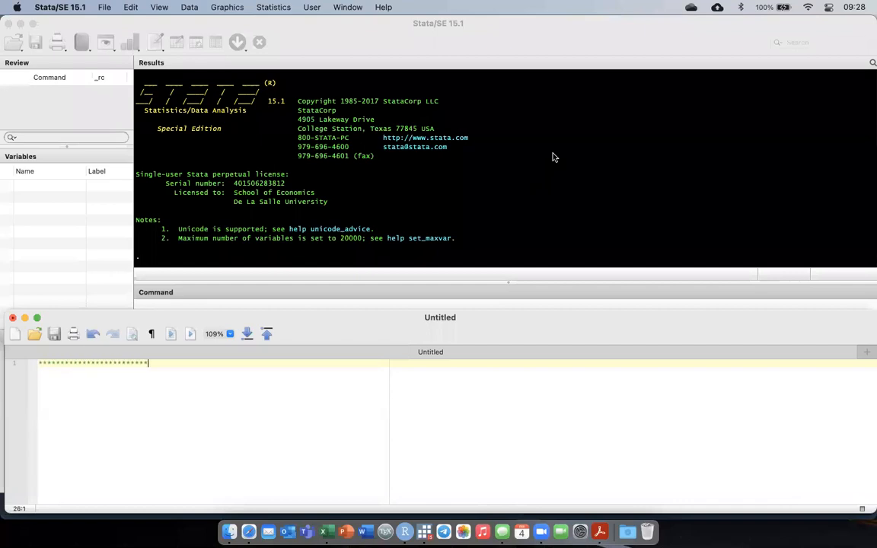
pyautogui.write('*******************************************')
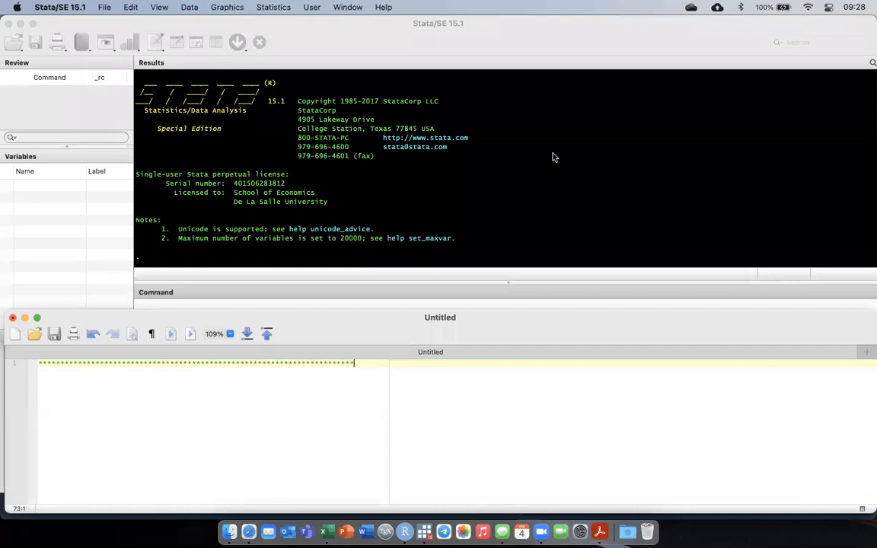
pyautogui.press('Return')
# Add the comment title "* Basic data exercises using Stata" beneath the line of asterisks
pyautogui.write('*')
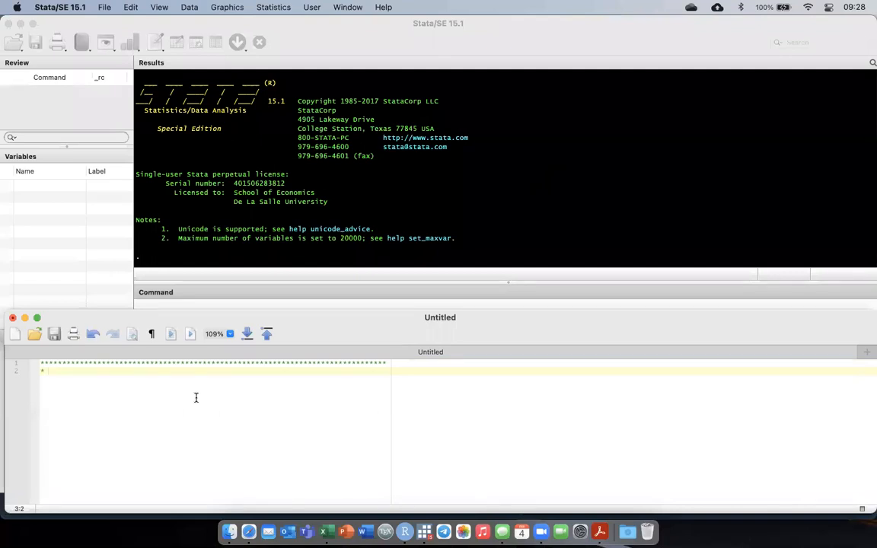
pyautogui.write('Basic')
pyautogui.write('s of')
pyautogui.press('BackSpace')
pyautogui.press('BackSpace')
pyautogui.press('BackSpace')
pyautogui.press('BackSpace')
pyautogui.press('BackSpace')
pyautogui.press('BackSpace')
pyautogui.press('BackSpace')
pyautogui.press('BackSpace')
pyautogui.write('sic data exercises using Stata')
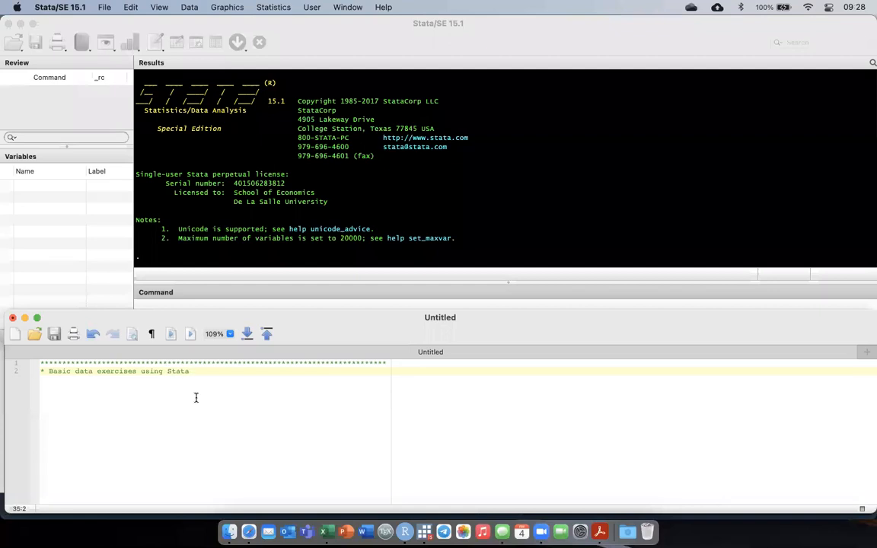
# Close the header with a matching line of asterisks and leave a blank line below it
pyautogui.press('Return')
pyautogui.write('***********************************')
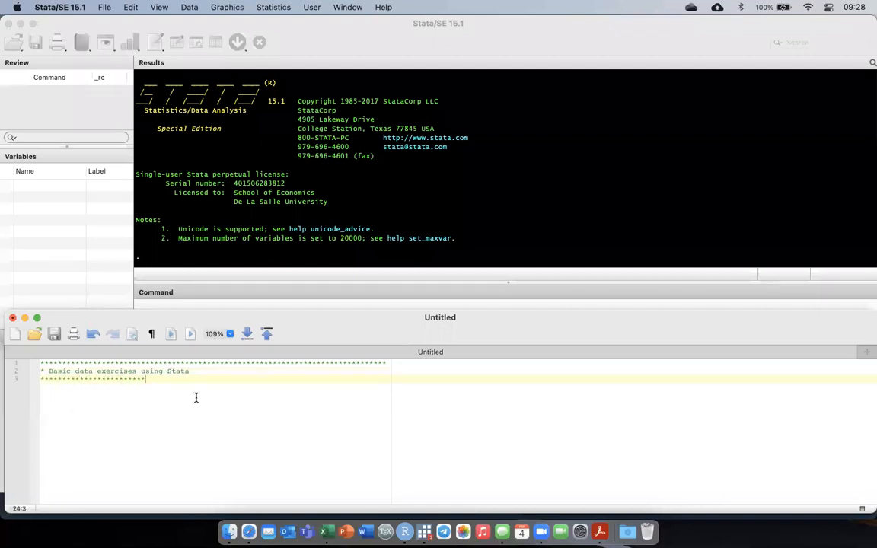
pyautogui.write('********************************************')
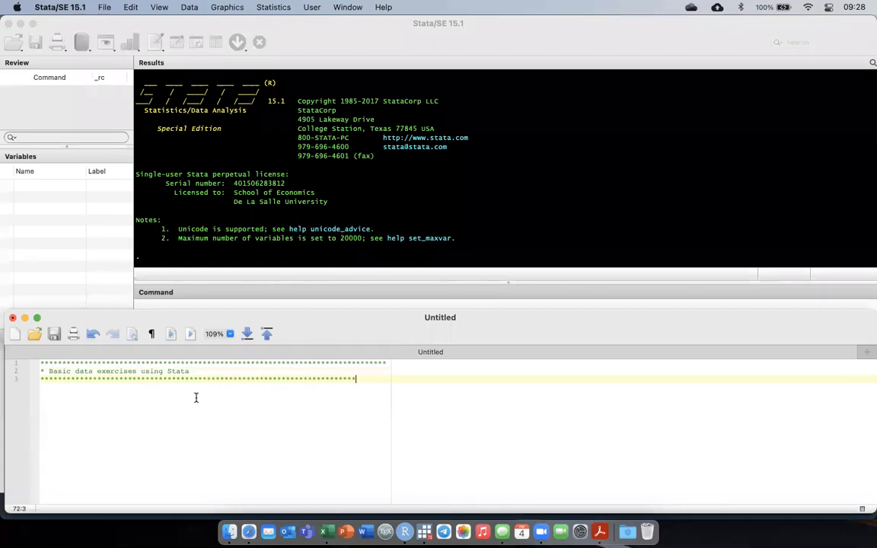
pyautogui.press('Return')
pyautogui.press('Return')
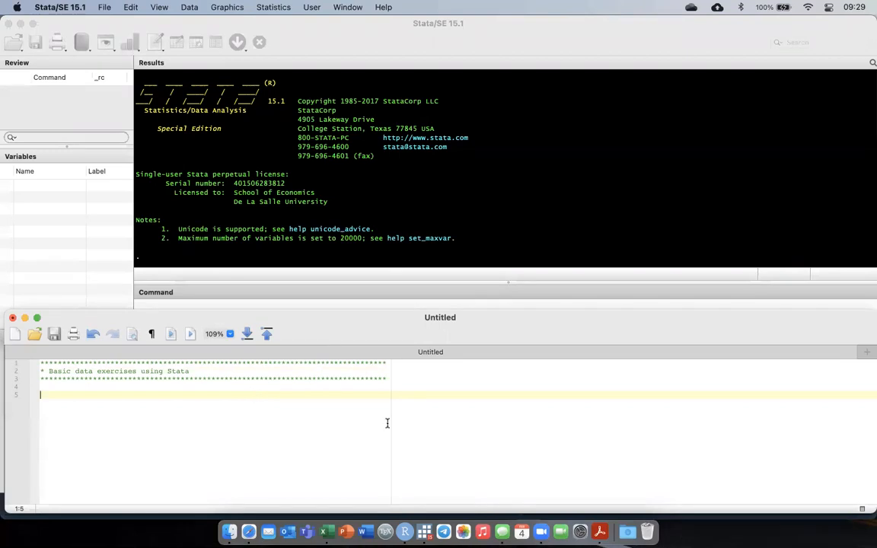
# Begin a cd command with an opening quotation mark, and in Finder open Documents/Academics/DLSU/ECO601M 22021
pyautogui.write('cd')
pyautogui.click(229, 530)
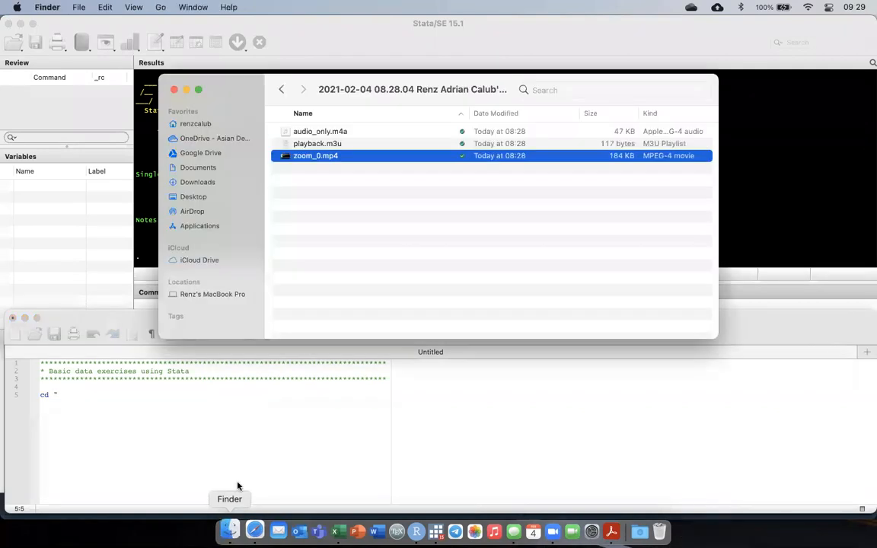
pyautogui.click(184, 168)
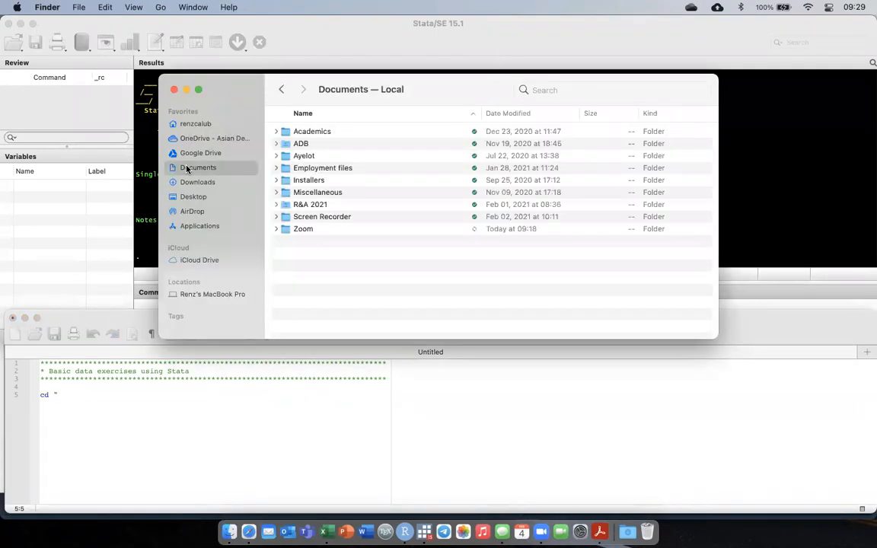
pyautogui.click(300, 131)
pyautogui.doubleClick(301, 131)
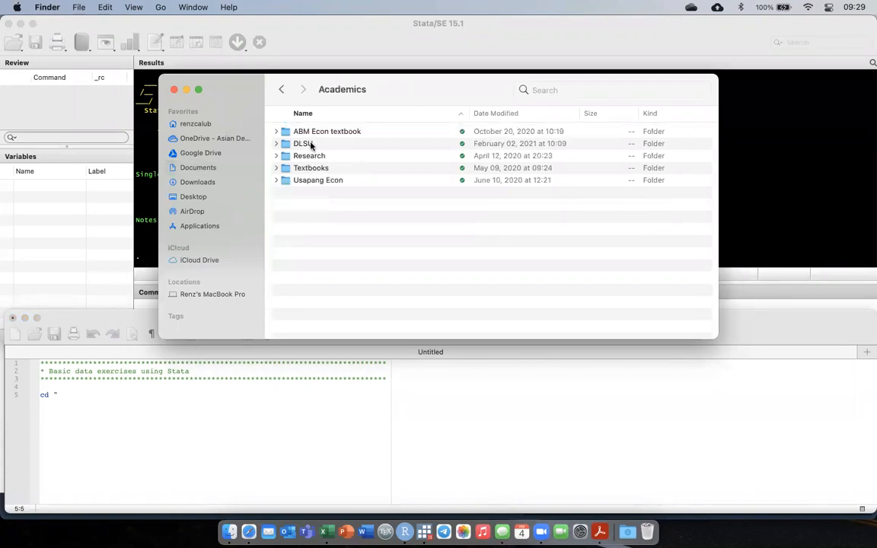
pyautogui.doubleClick(308, 143)
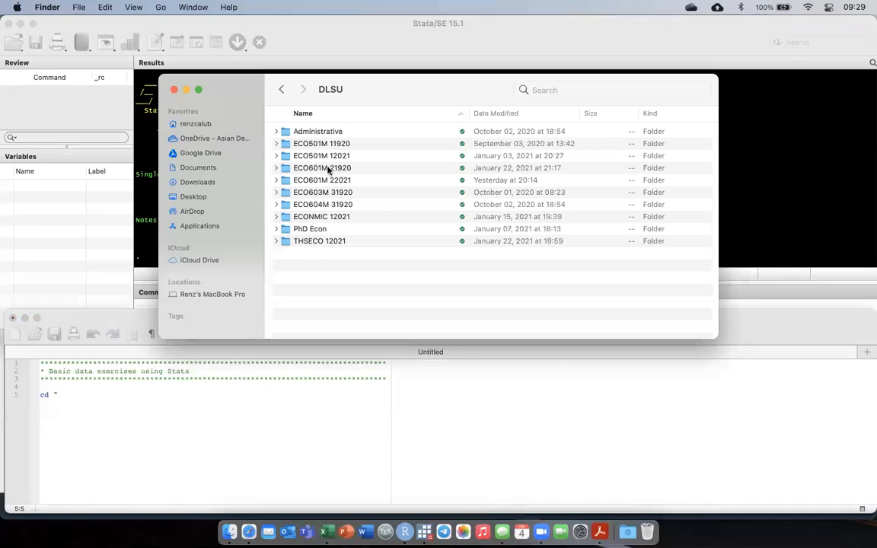
pyautogui.doubleClick(326, 172)
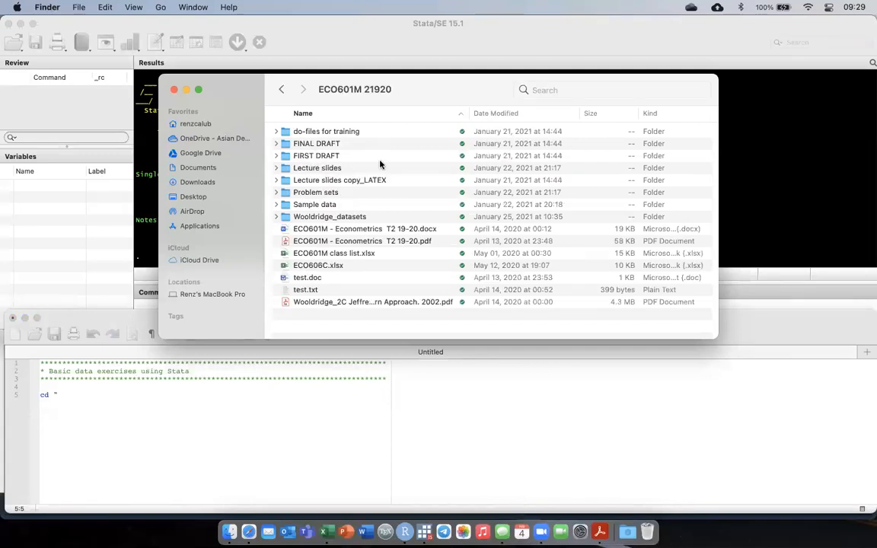
pyautogui.click(280, 89)
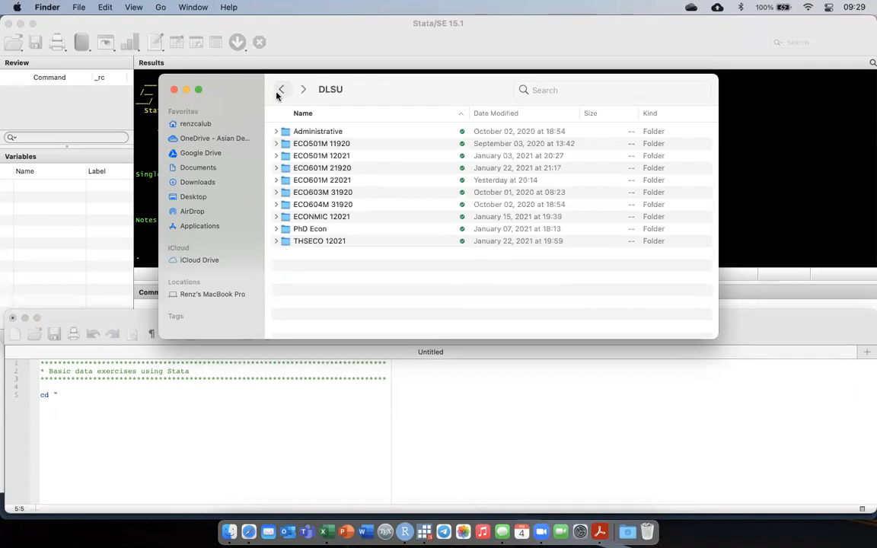
pyautogui.doubleClick(343, 181)
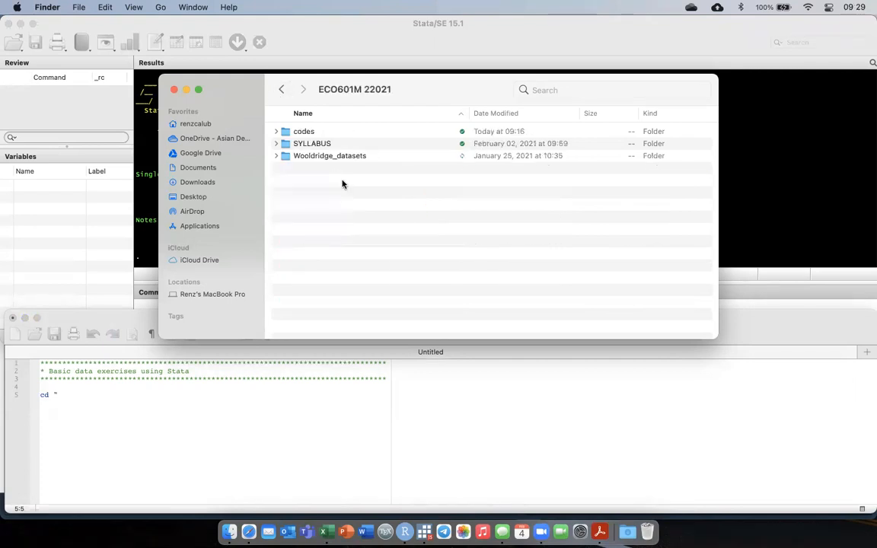
# Copy the pathname of the Wooldridge_datasets folder in Finder
pyautogui.doubleClick(311, 156)
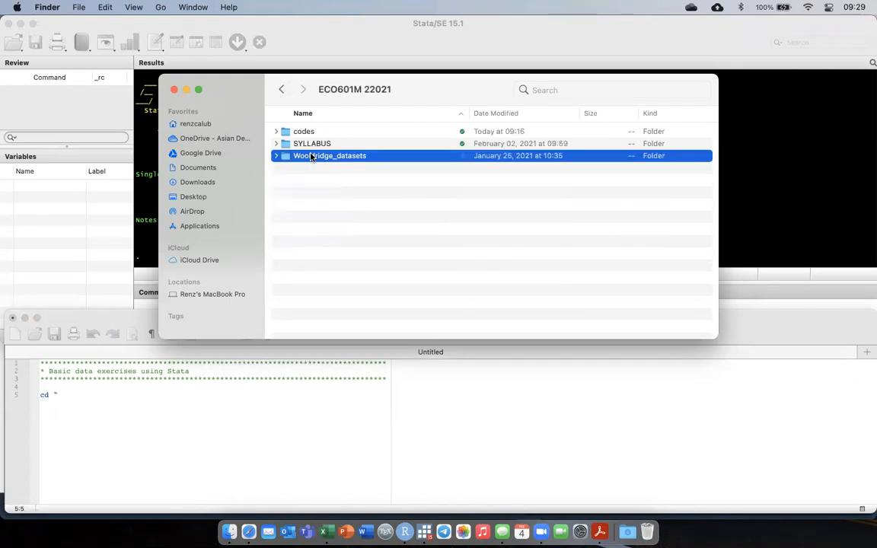
pyautogui.click(282, 90)
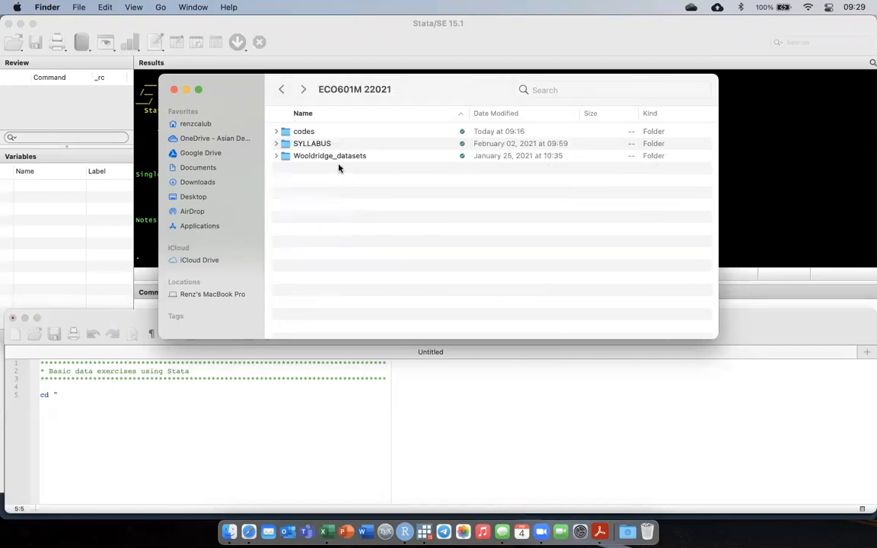
pyautogui.click(336, 158)
pyautogui.rightClick(337, 159)
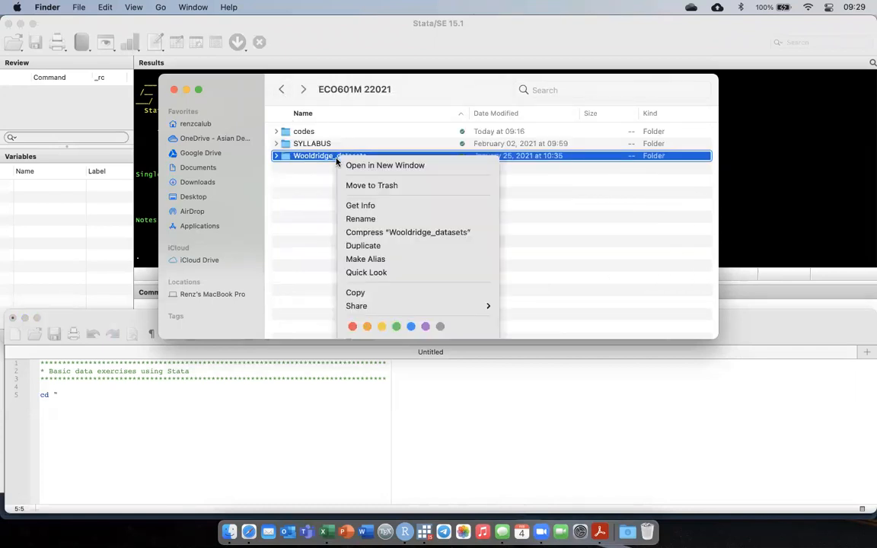
pyautogui.press('alt')
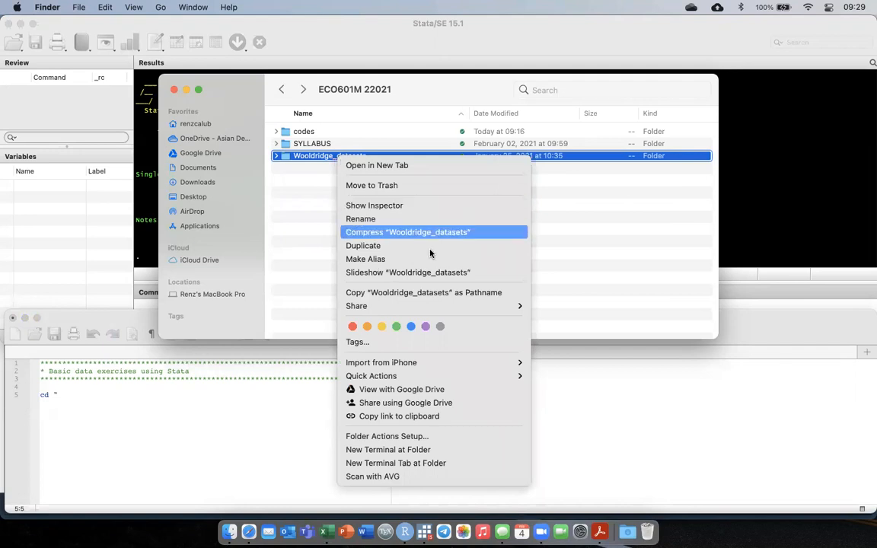
pyautogui.click(426, 293)
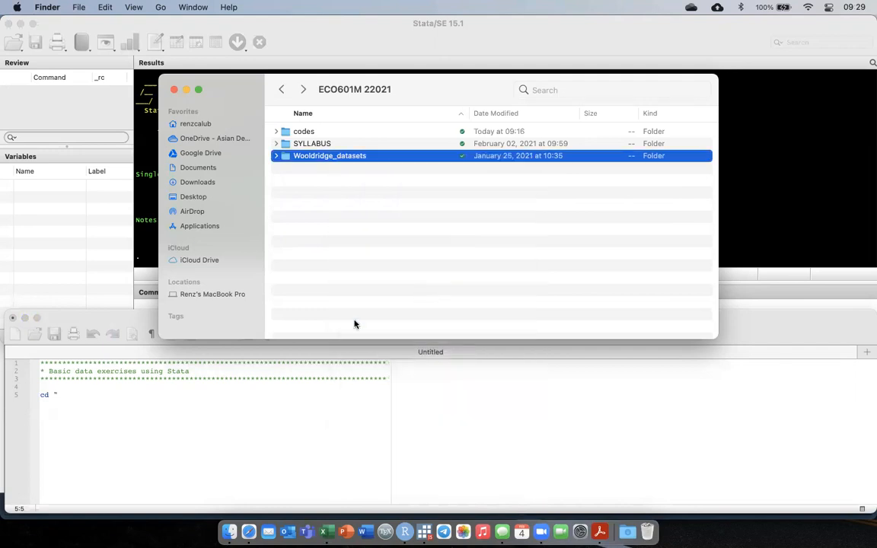
# Back in Stata, complete the cd command with the copied folder path and a closing quotation mark, adding blank lines below
pyautogui.click(100, 404)
pyautogui.press('super+v')
pyautogui.write('"')
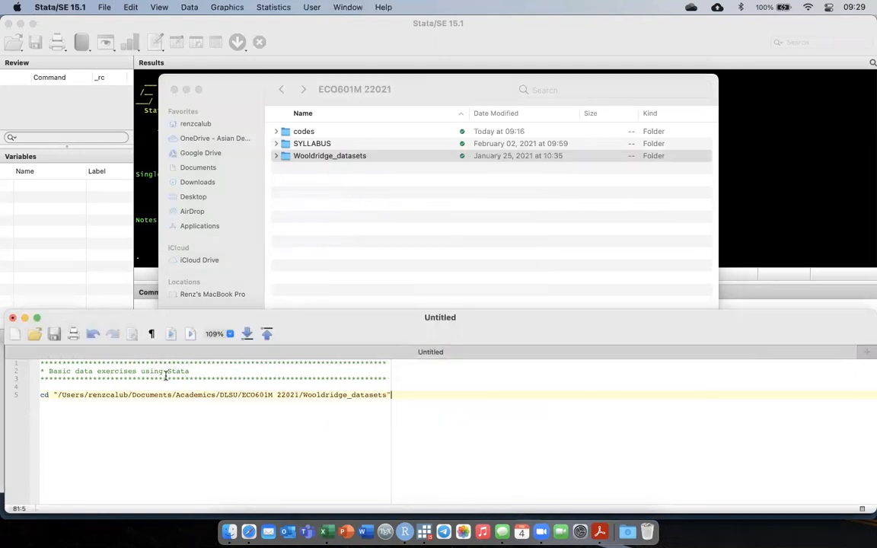
pyautogui.press('Return')
pyautogui.press('Return')
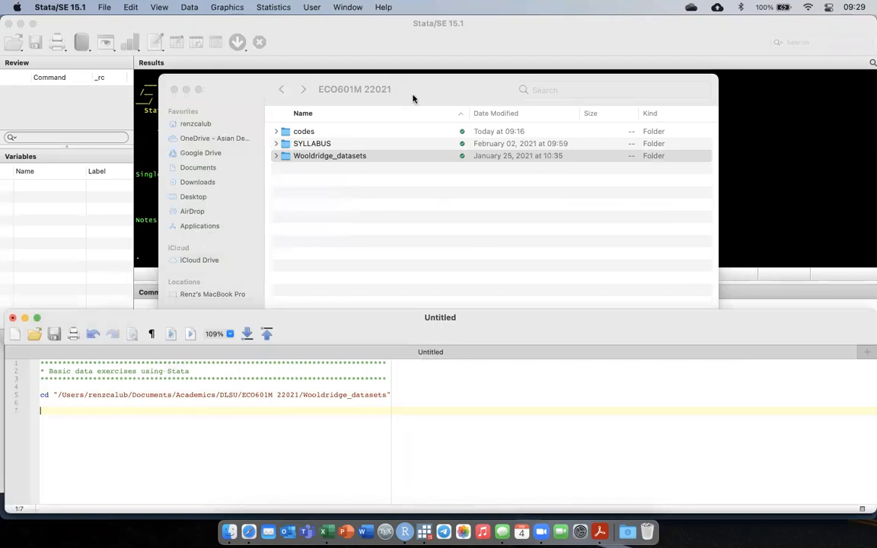
pyautogui.click(802, 144)
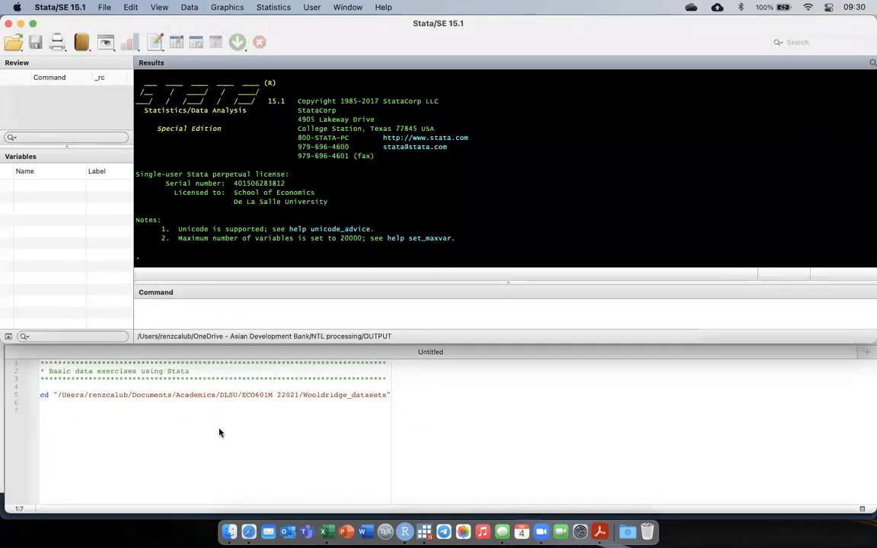
pyautogui.click(226, 408)
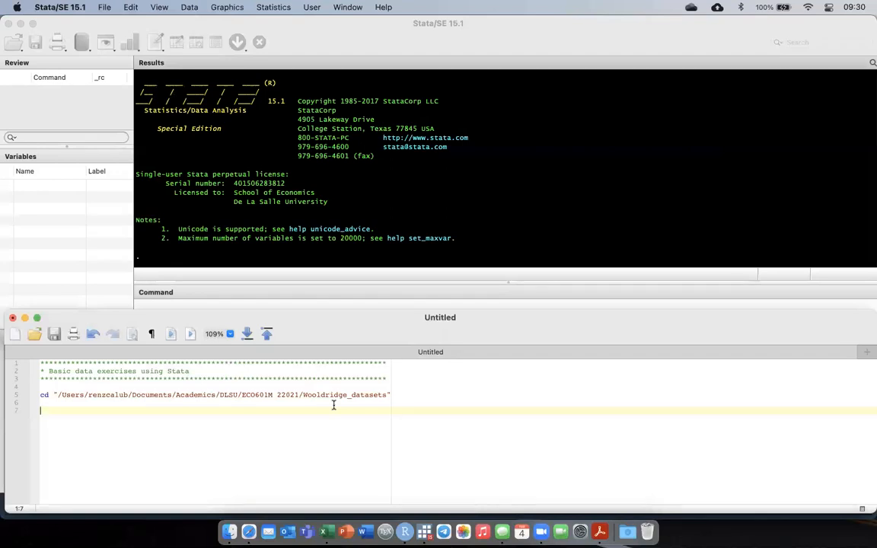
# Select the do-file from the header through the cd line and execute the selection to change the working directory
pyautogui.press('Up')
pyautogui.press('Up')
pyautogui.press('Up')
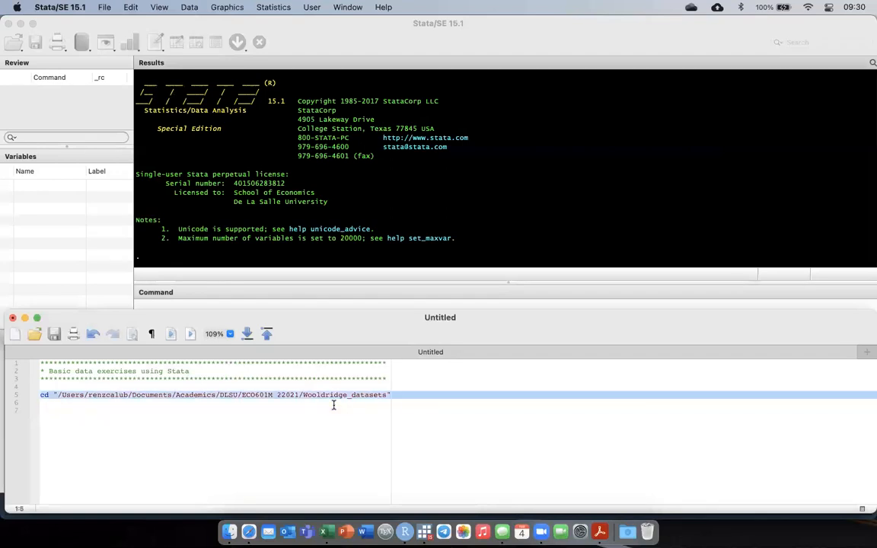
pyautogui.press('Down')
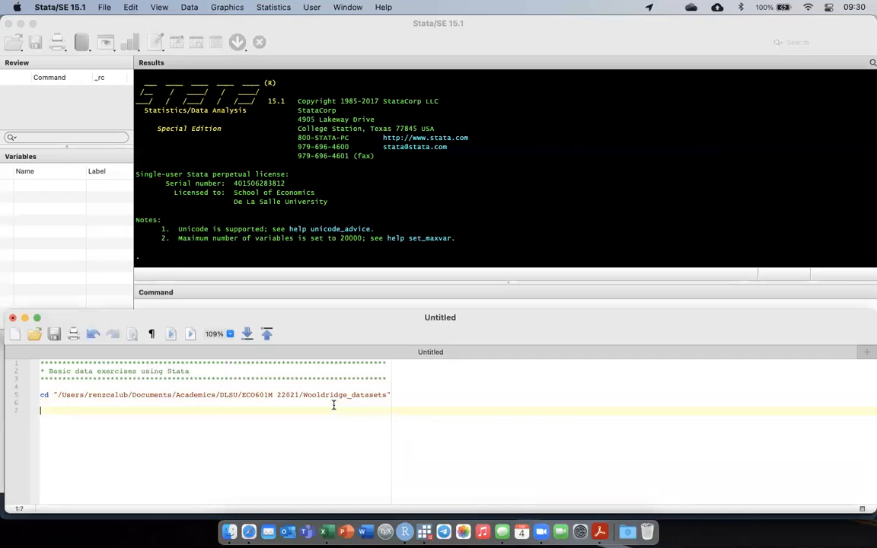
pyautogui.press('Up')
pyautogui.press('Up')
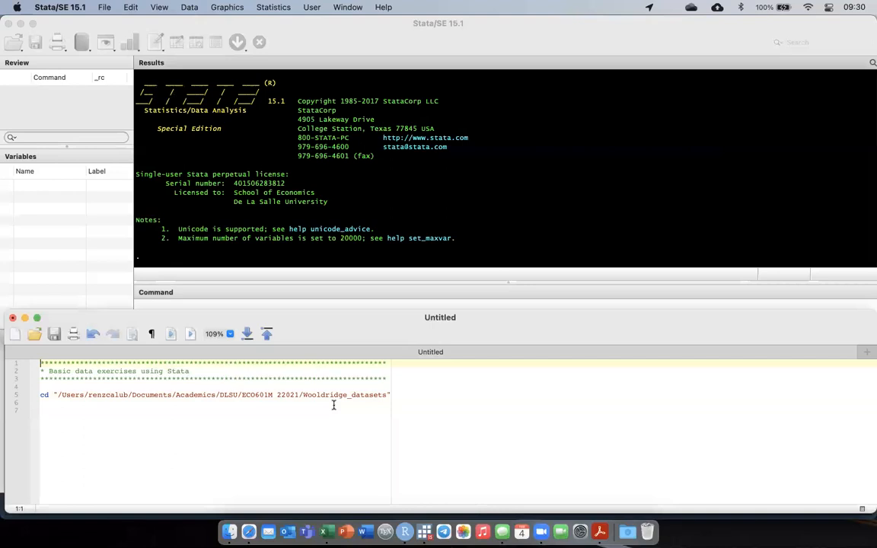
pyautogui.hotkey('shift', 'Down')
pyautogui.hotkey('shift', 'Down')
pyautogui.hotkey('shift', 'Down')
pyautogui.hotkey('shift', 'Down')
pyautogui.hotkey('shift', 'Down')
pyautogui.hotkey('shift', 'Down')
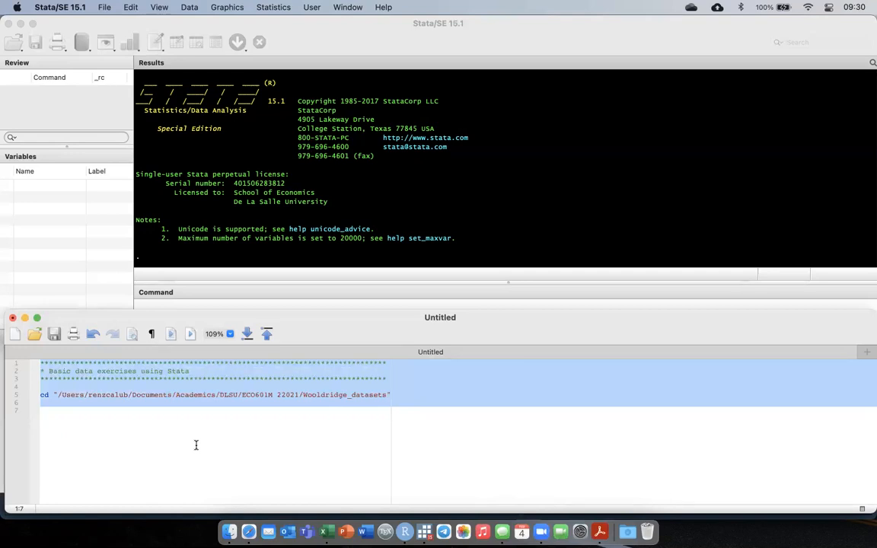
pyautogui.press('super+shift+d')
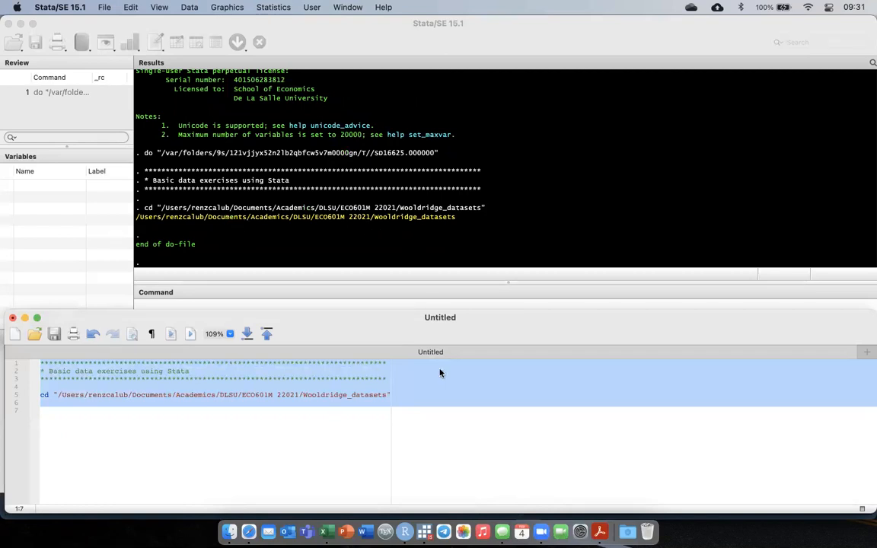
# Add the comment "// Load a data" below the cd command, with blank lines around it
pyautogui.click(399, 390)
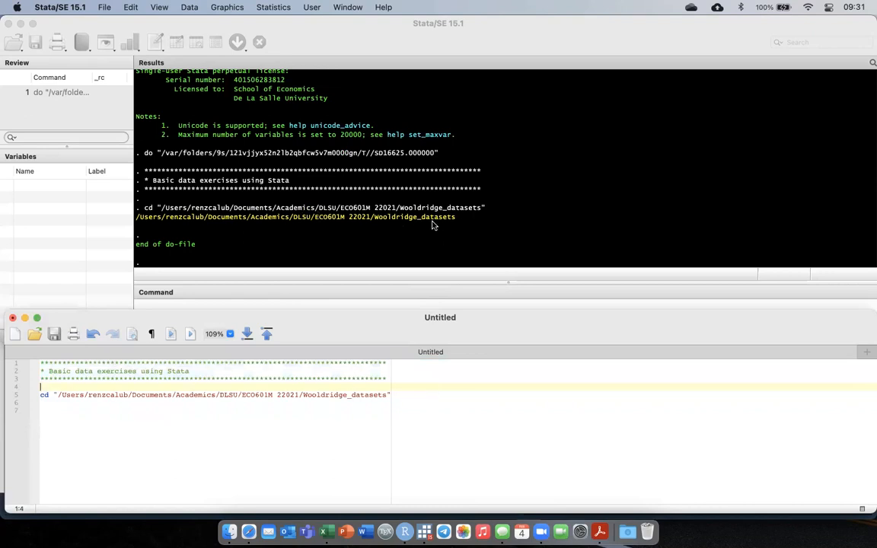
pyautogui.click(396, 393)
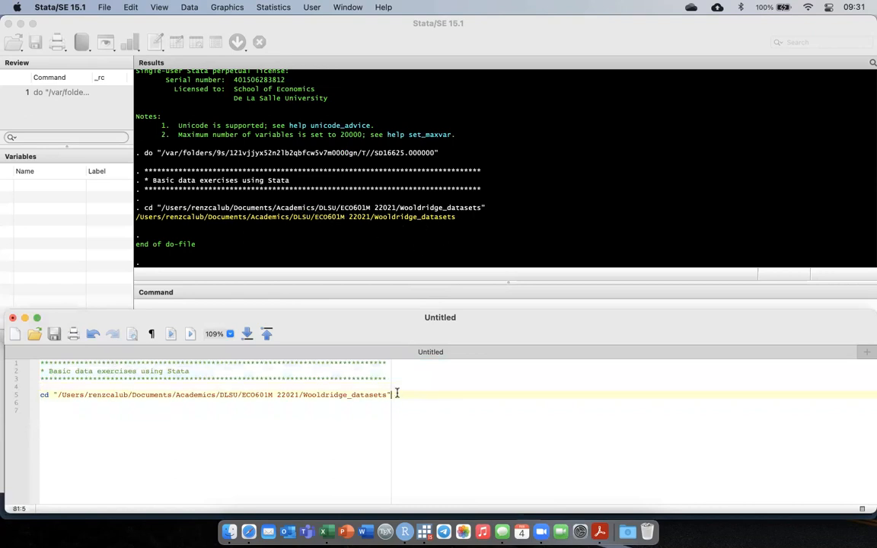
pyautogui.press('Return')
pyautogui.press('Return')
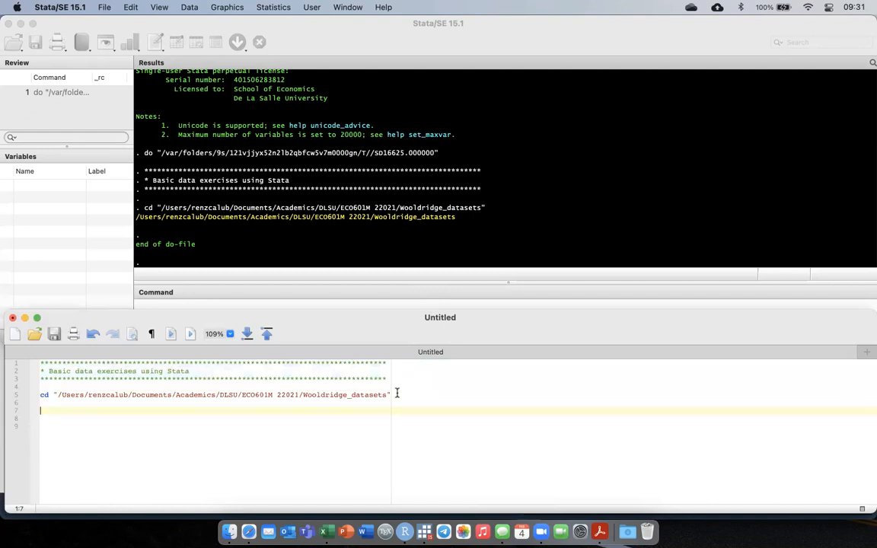
pyautogui.write('// Load a data')
pyautogui.press('Return')
pyautogui.press('Return')
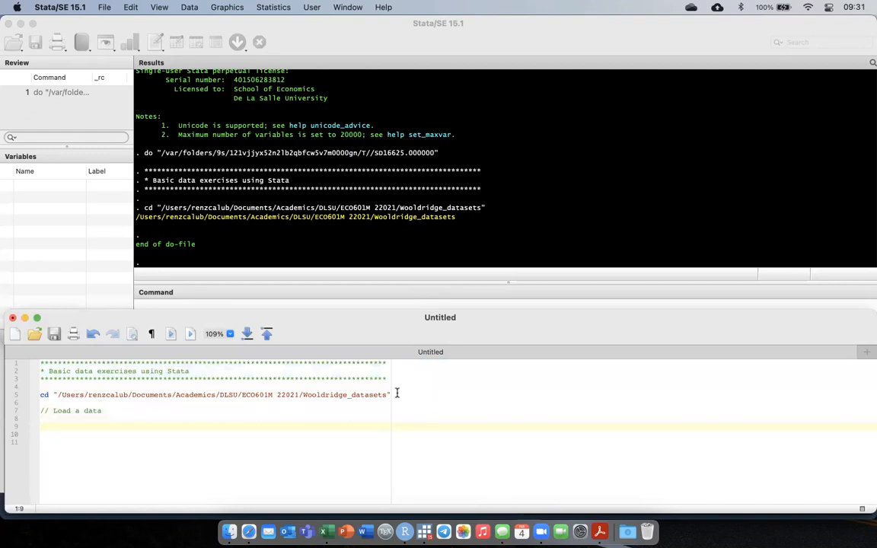
# Switch to Finder, locate the WAGE1.DTA file in the Wooldridge_datasets folder, and close the folder window
pyautogui.click(230, 531)
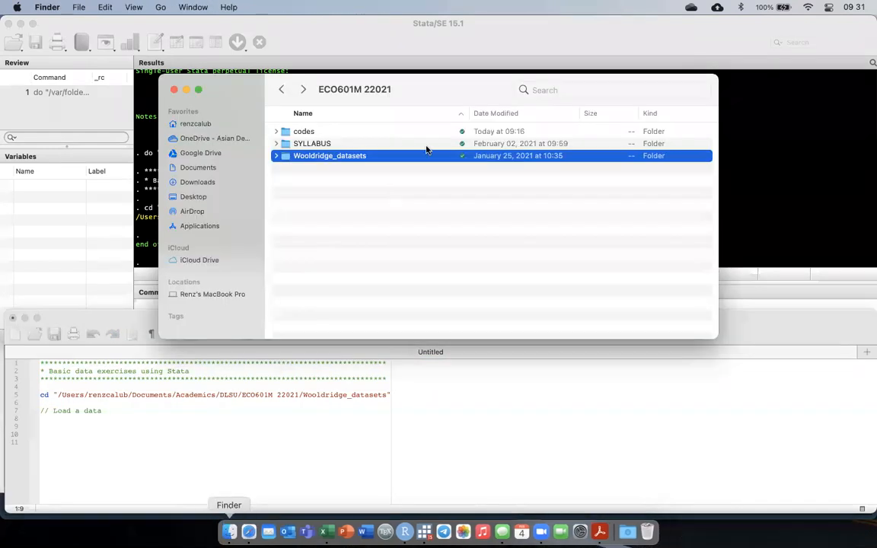
pyautogui.doubleClick(329, 155)
pyautogui.scroll(-10, 364, 216)
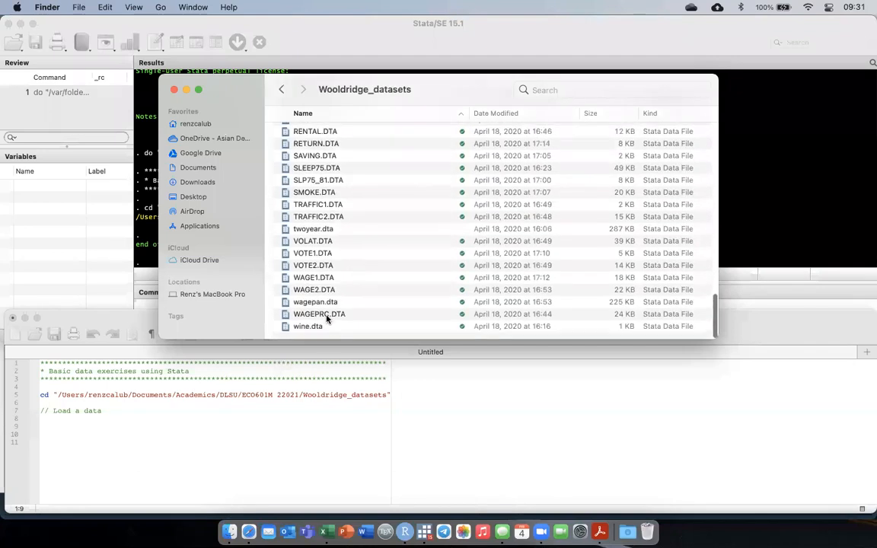
pyautogui.click(320, 279)
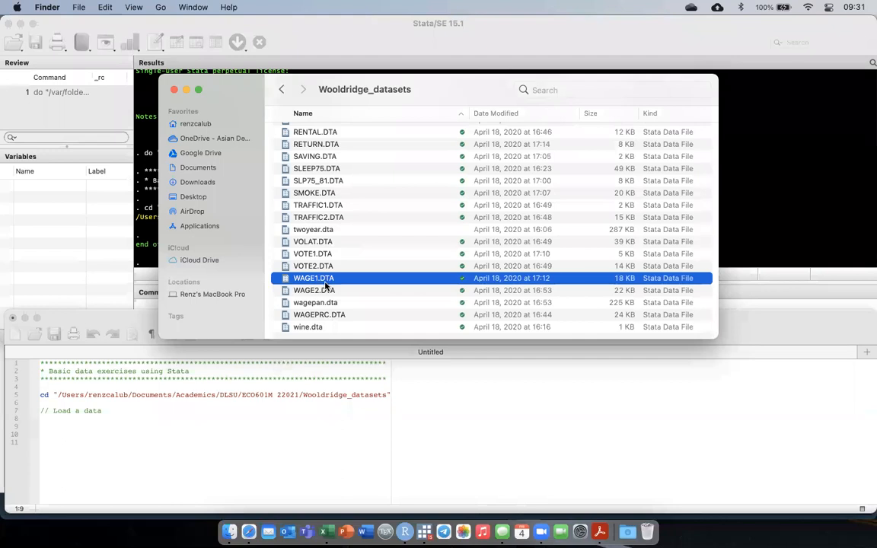
pyautogui.click(152, 418)
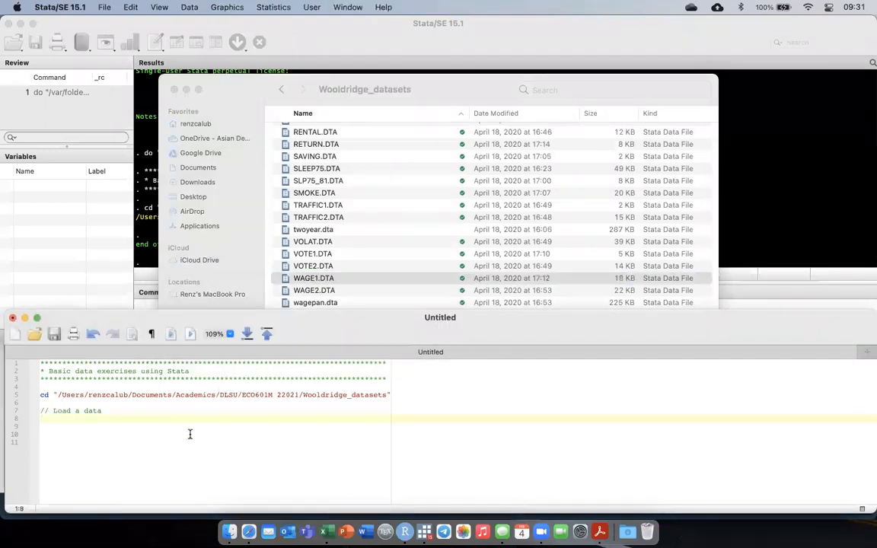
pyautogui.press('Return')
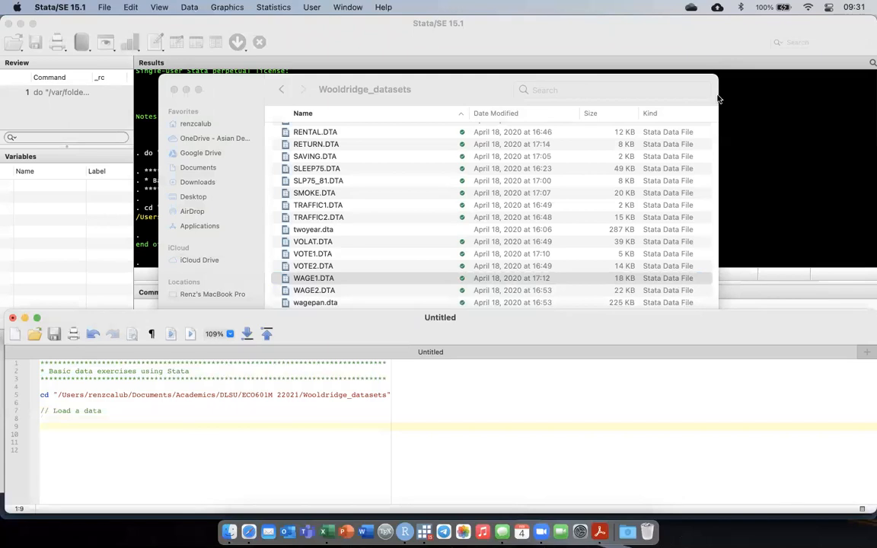
pyautogui.click(438, 93)
pyautogui.press('super+w')
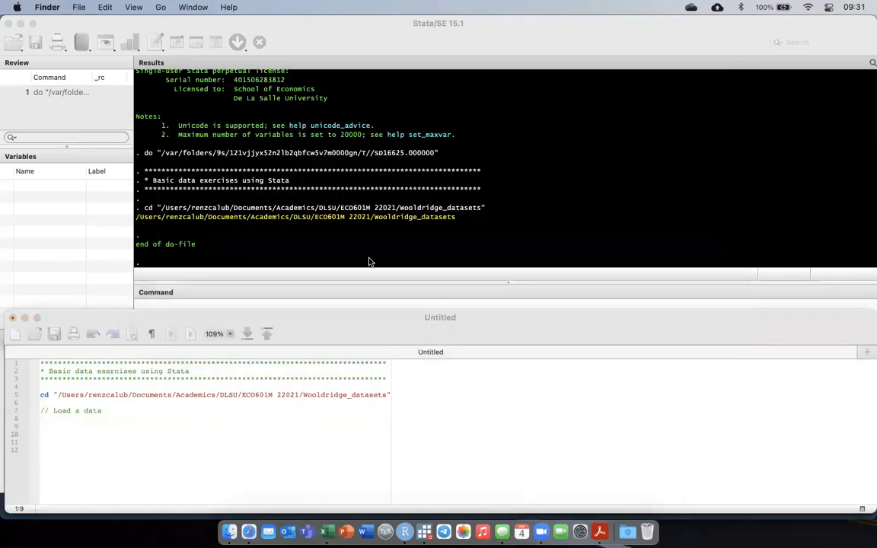
# Back in Stata, write the command use "WAGE1.dta" under the load comment and execute only that line
pyautogui.click(104, 428)
pyautogui.write('use "WAGE1.dta"')
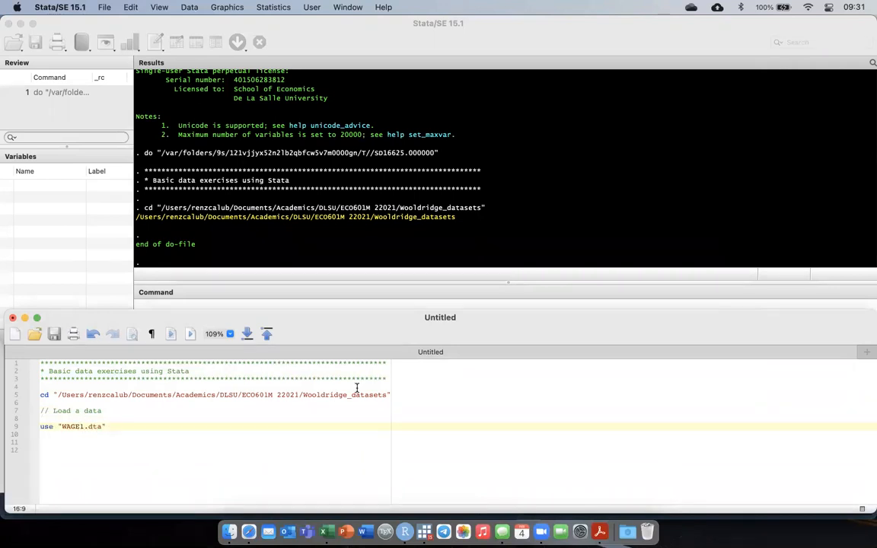
pyautogui.press('super+shift+Left')
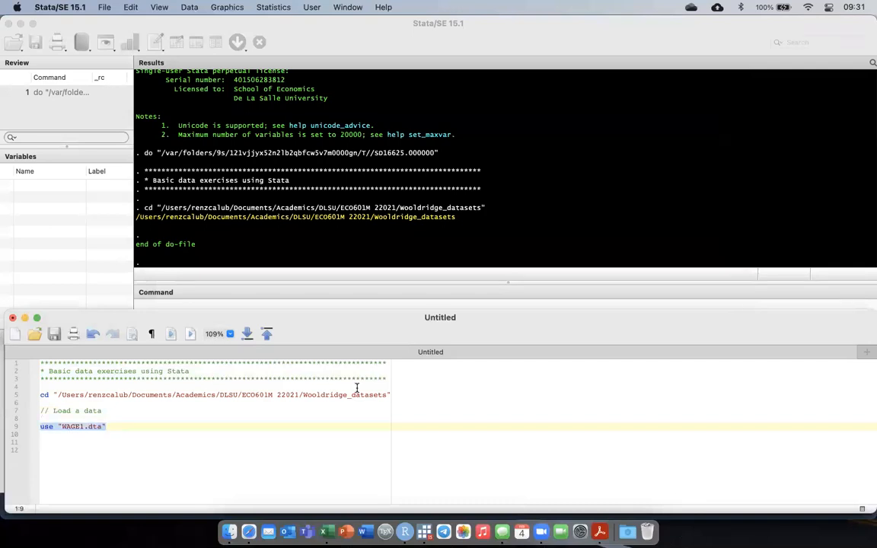
pyautogui.press('super+shift+d')
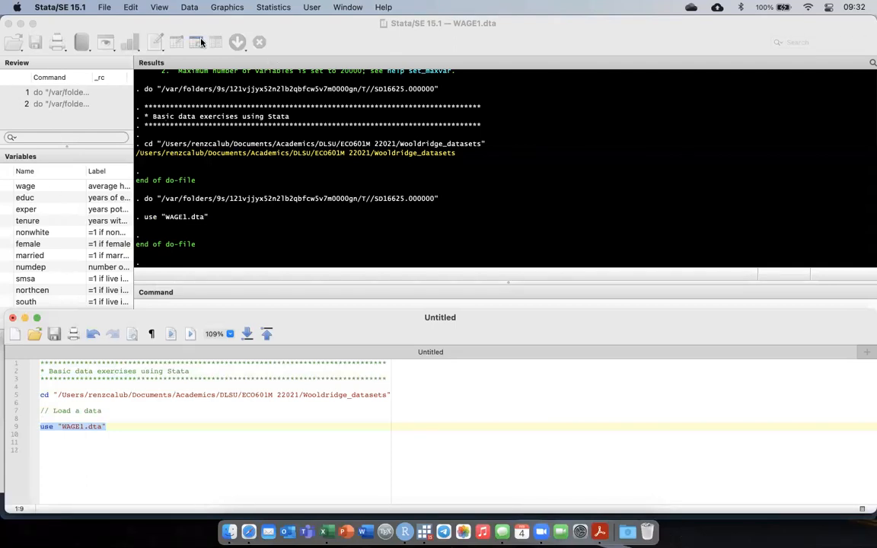
# Add a browse command below the use line, execute it, look across all the dataset's columns, and close the data browser
pyautogui.click(130, 425)
pyautogui.press('Return')
pyautogui.write('browse')
pyautogui.press('super+shift+Left')
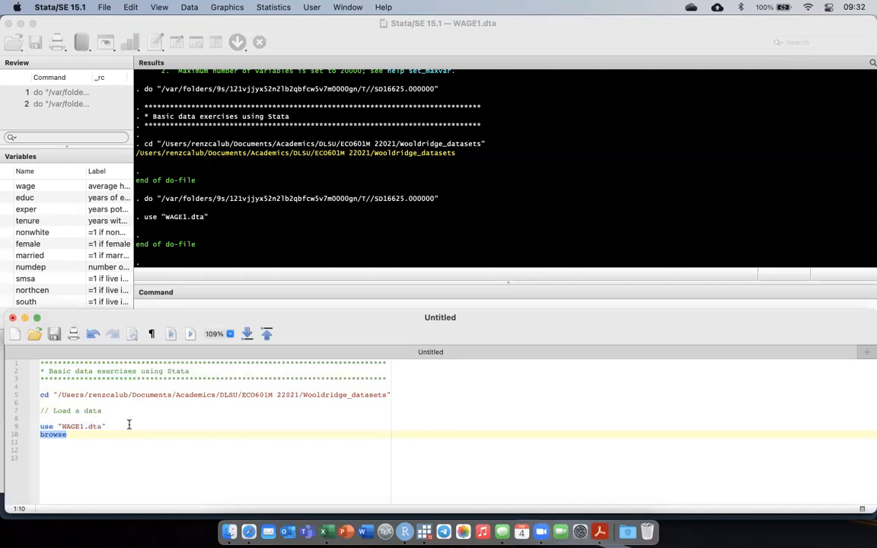
pyautogui.press('super+shift+d')
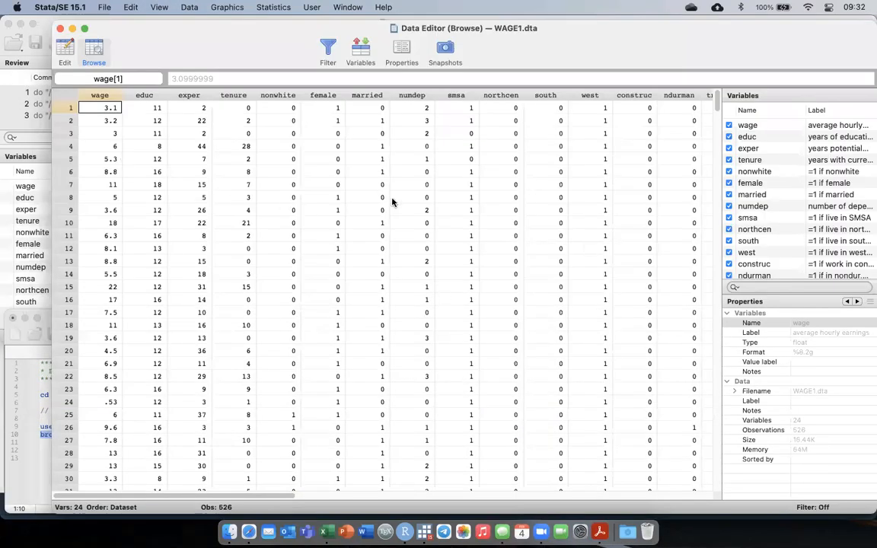
pyautogui.hscroll(-10, 477, 195)
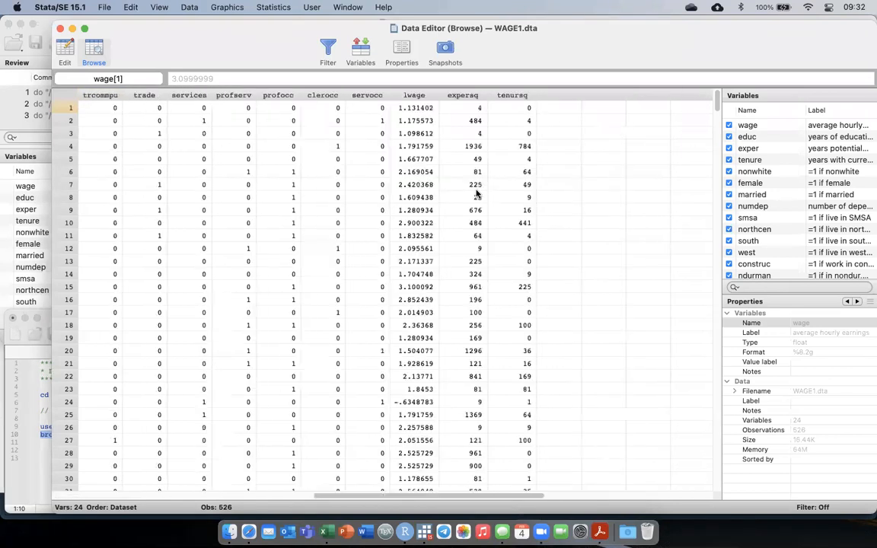
pyautogui.hscroll(5, 477, 195)
pyautogui.hscroll(-5, 517, 190)
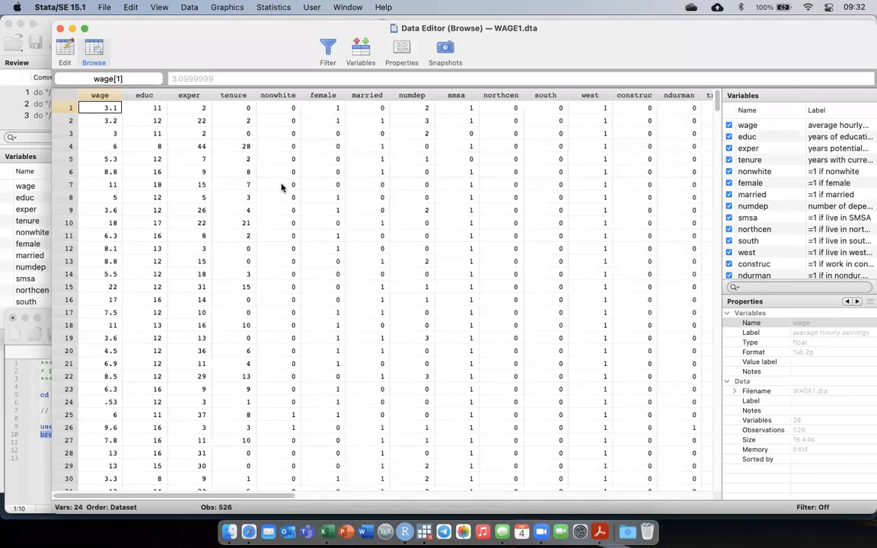
pyautogui.press('super+w')
# Extend the browse command with the variables wage educ exper, execute the line, and close the data browser
pyautogui.press('Right')
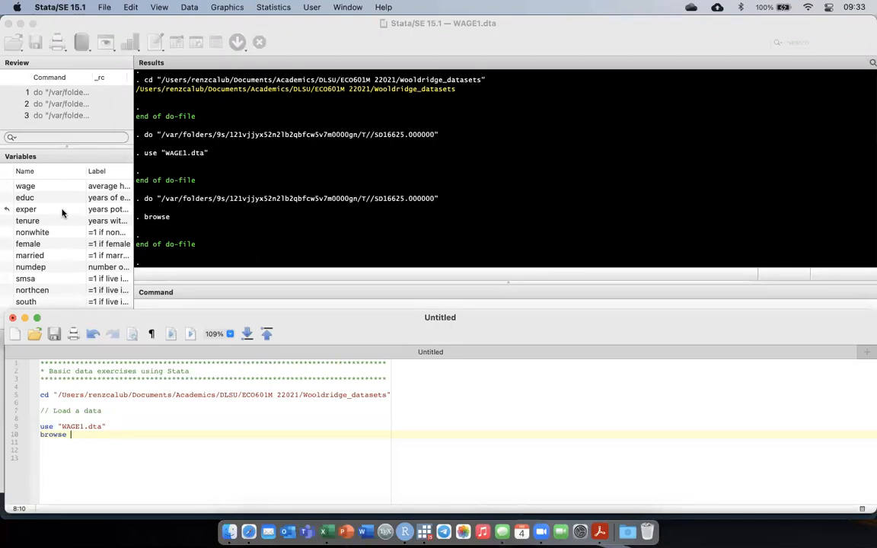
pyautogui.write('wage educ exper')
pyautogui.press('super+shift+Left')
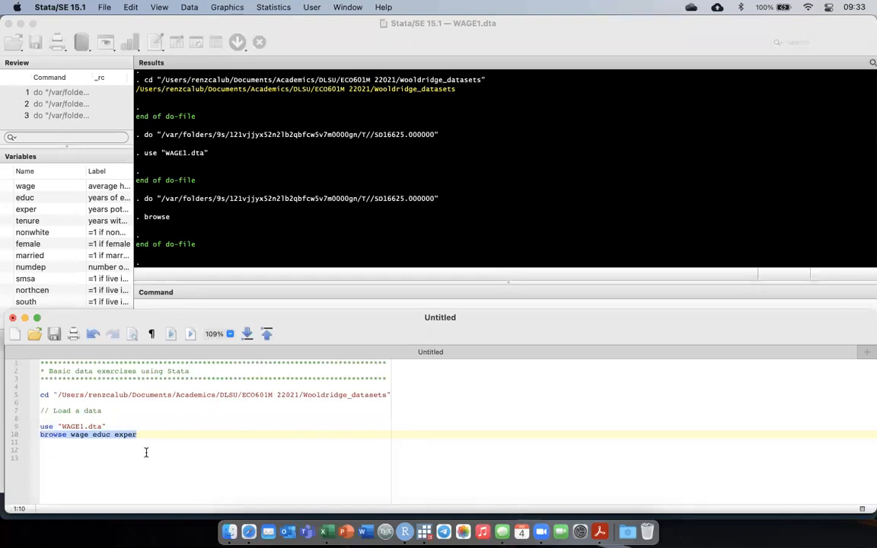
pyautogui.press('super+shift+d')
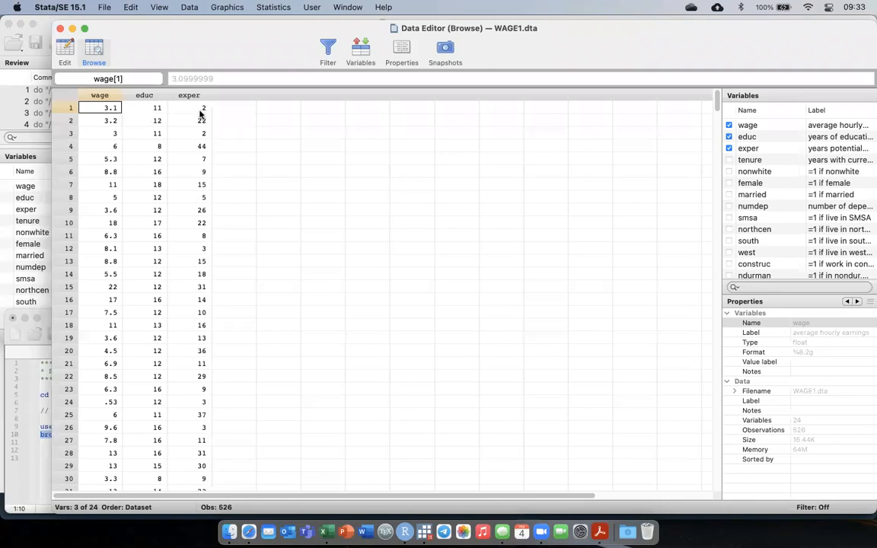
pyautogui.press('super+w')
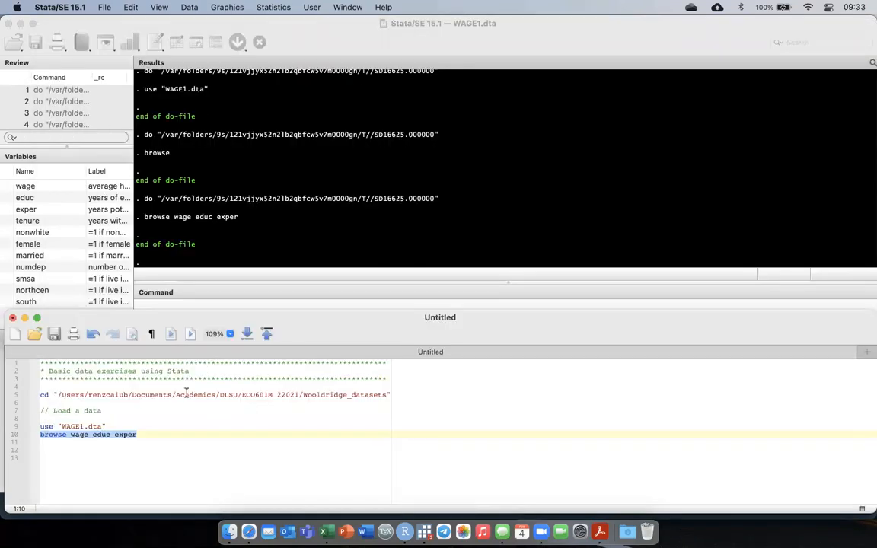
# Add the line "desc //Structure of the data" after a blank line below the browse command and execute it
pyautogui.click(146, 434)
pyautogui.press('Return')
pyautogui.press('Return')
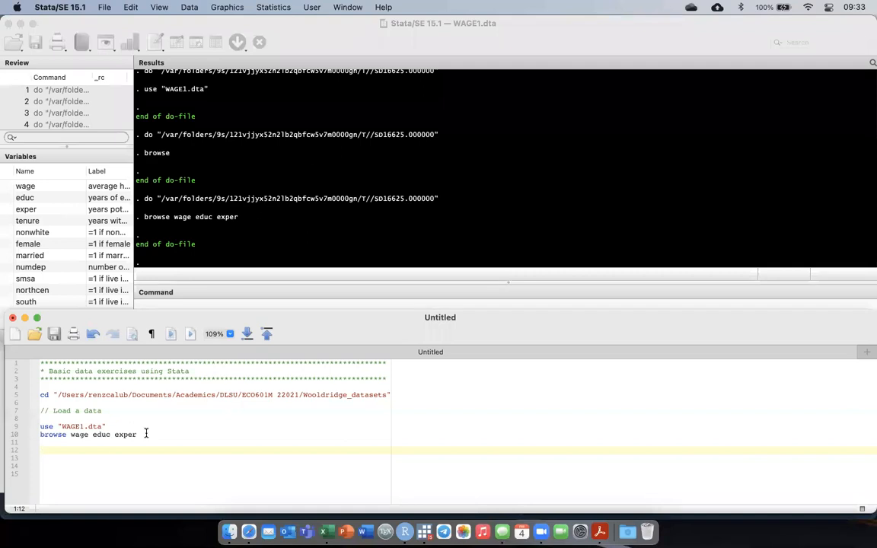
pyautogui.write('desc //Structure of the data')
pyautogui.press('super+shift+Left')
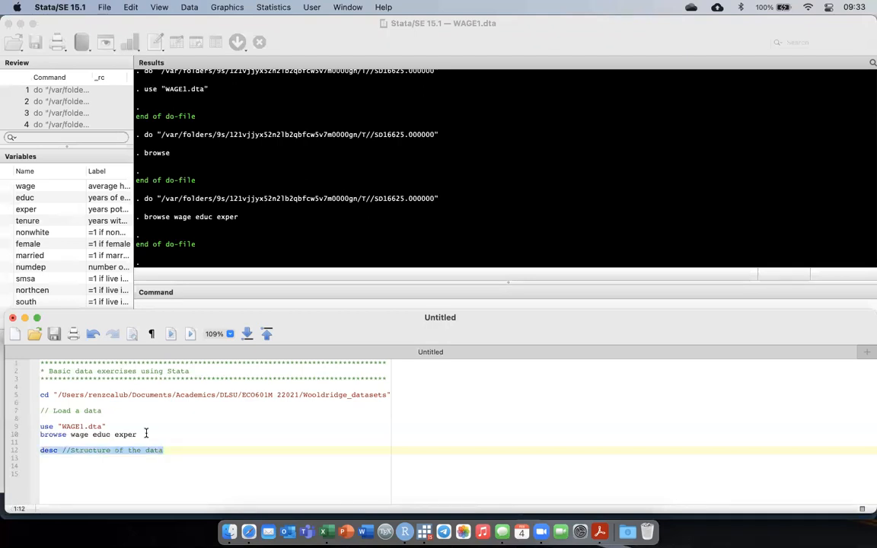
pyautogui.press('super+shift+d')
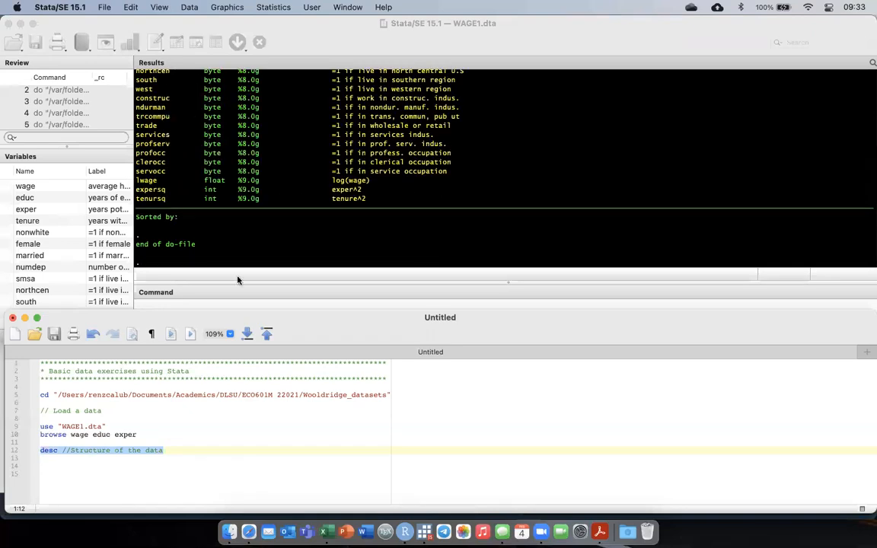
# Examine the describe output for the dataset's observations, variable count, storage types, display formats and variable labels
pyautogui.scroll(8, 404, 202)
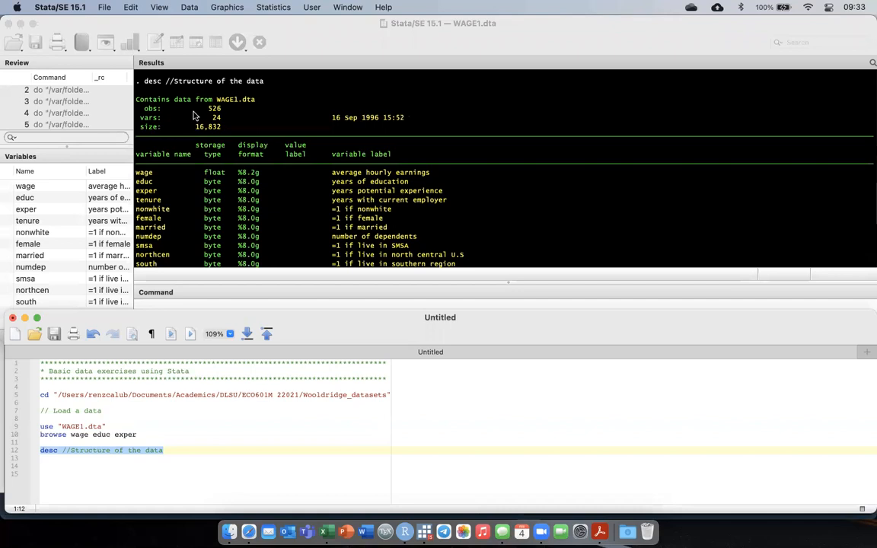
pyautogui.scroll(2, 281, 136)
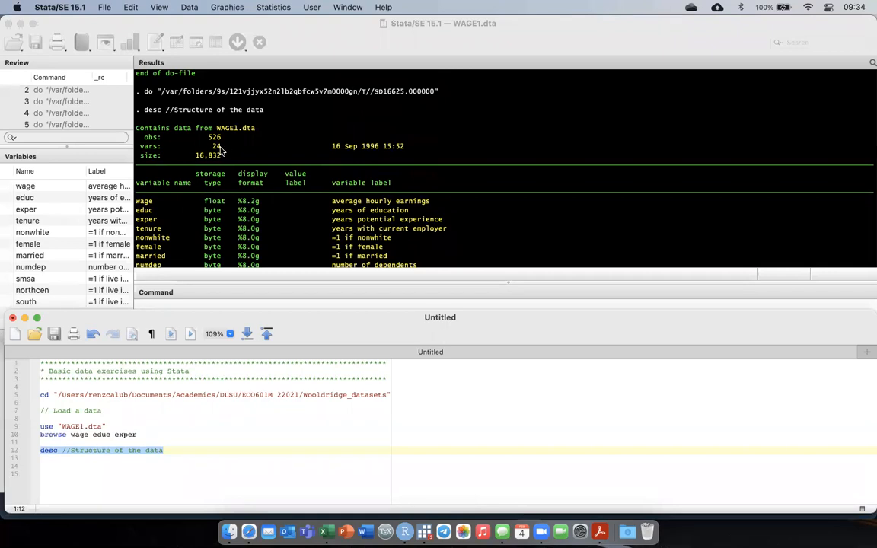
pyautogui.scroll(-5, 257, 181)
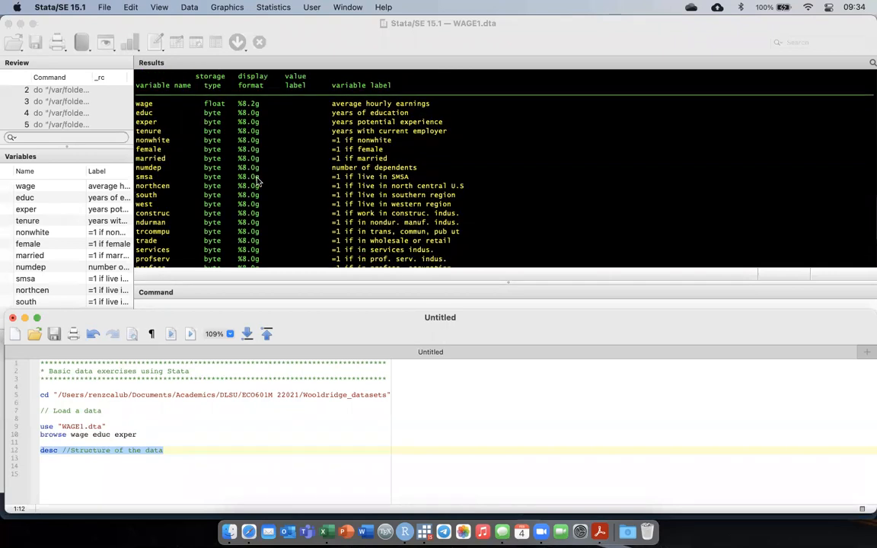
pyautogui.scroll(-2, 170, 259)
pyautogui.scroll(-2, 171, 259)
pyautogui.scroll(10, 171, 259)
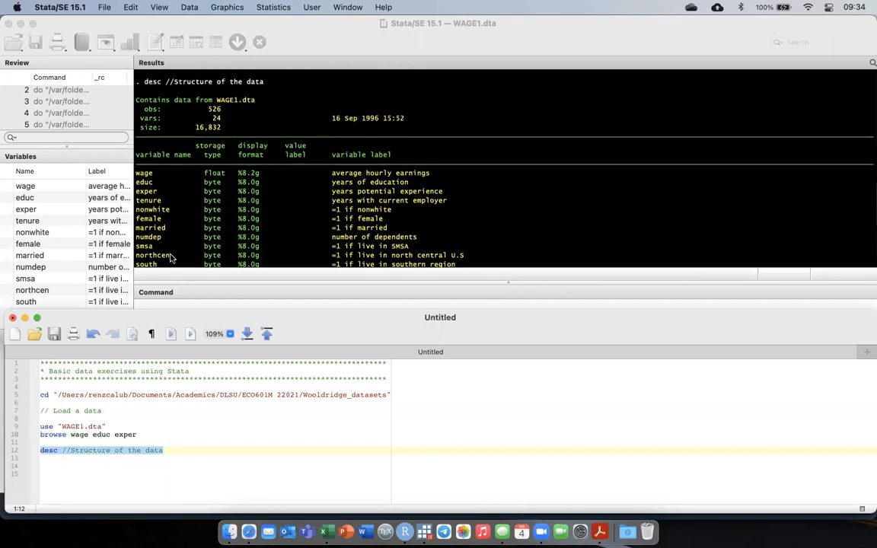
pyautogui.scroll(-4, 171, 259)
pyautogui.scroll(2, 171, 258)
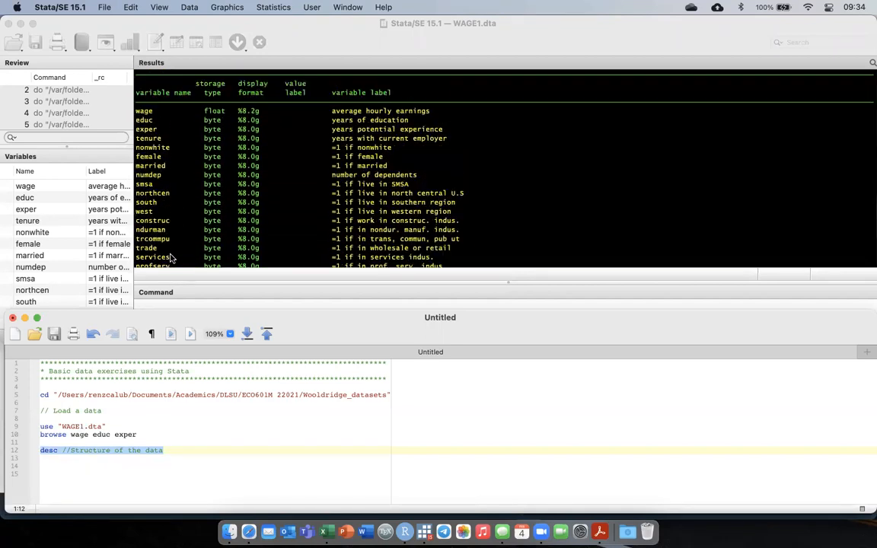
pyautogui.scroll(3, 500, 176)
pyautogui.scroll(-6, 417, 186)
pyautogui.scroll(5, 417, 183)
pyautogui.scroll(-5, 305, 206)
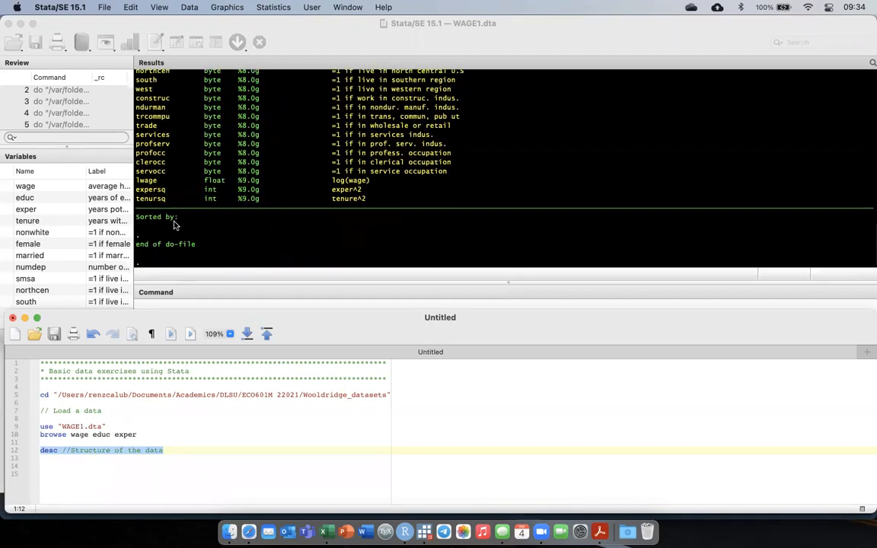
pyautogui.scroll(2, 256, 183)
pyautogui.scroll(5, 256, 183)
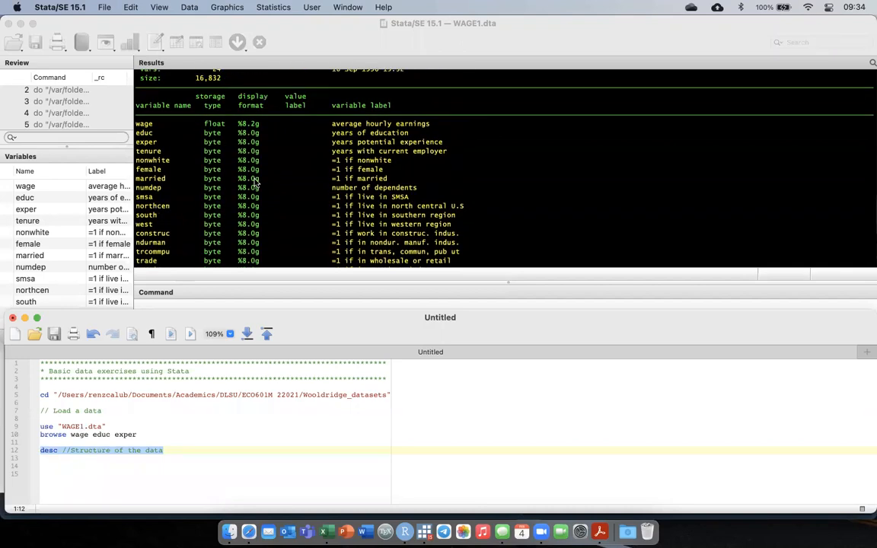
pyautogui.scroll(-5, 255, 183)
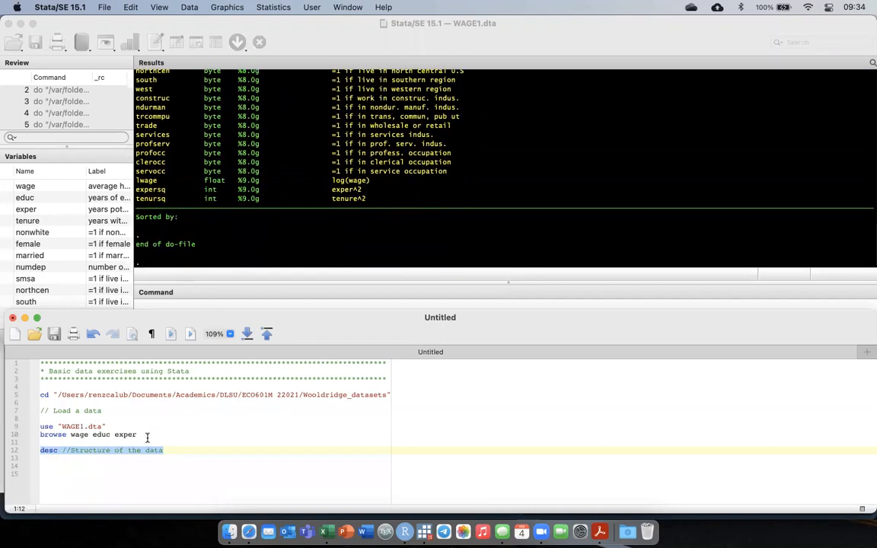
# Write the command "sum wage" after a blank line below the desc line
pyautogui.click(166, 450)
pyautogui.press('Return')
pyautogui.press('Return')
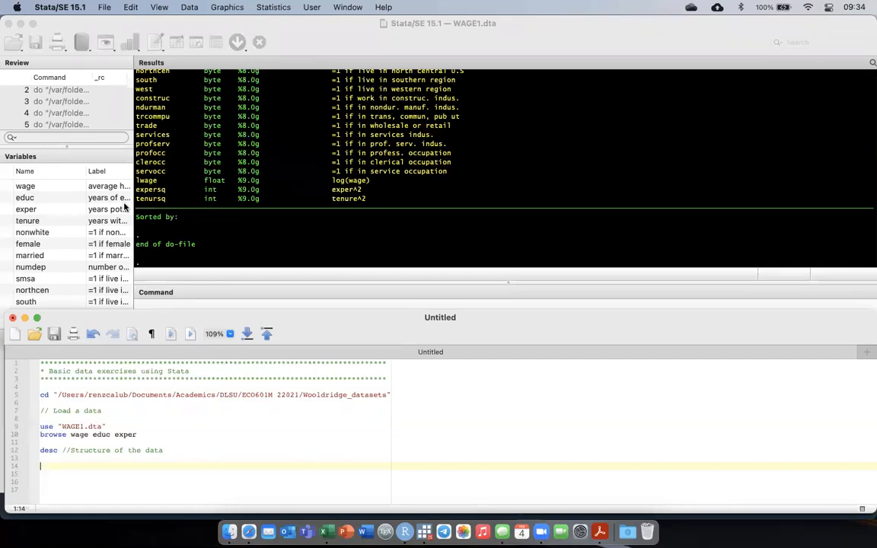
pyautogui.scroll(-5, 44, 276)
pyautogui.scroll(5, 45, 277)
pyautogui.write('summary')
pyautogui.press('BackSpace')
pyautogui.press('BackSpace')
pyautogui.press('BackSpace')
pyautogui.press('BackSpace')
pyautogui.press('BackSpace')
pyautogui.write('wage')
# Insert the comment "// Summary statistics" above the sum wage command, separated by blank lines
pyautogui.press('Up')
pyautogui.press('Return')
pyautogui.press('Return')
pyautogui.press('Up')
pyautogui.write('// Summary statistics')
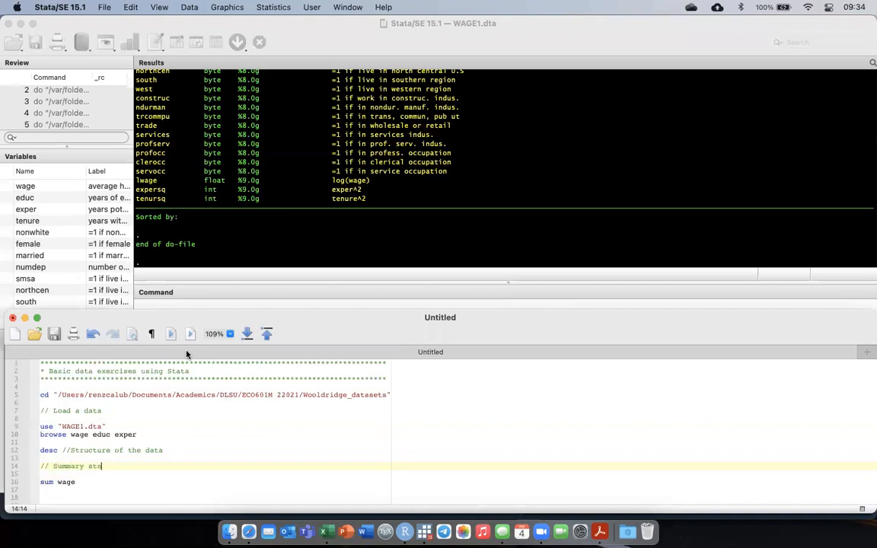
# Select the sum wage line in the do-file and execute it
pyautogui.press('Down')
pyautogui.press('Down')
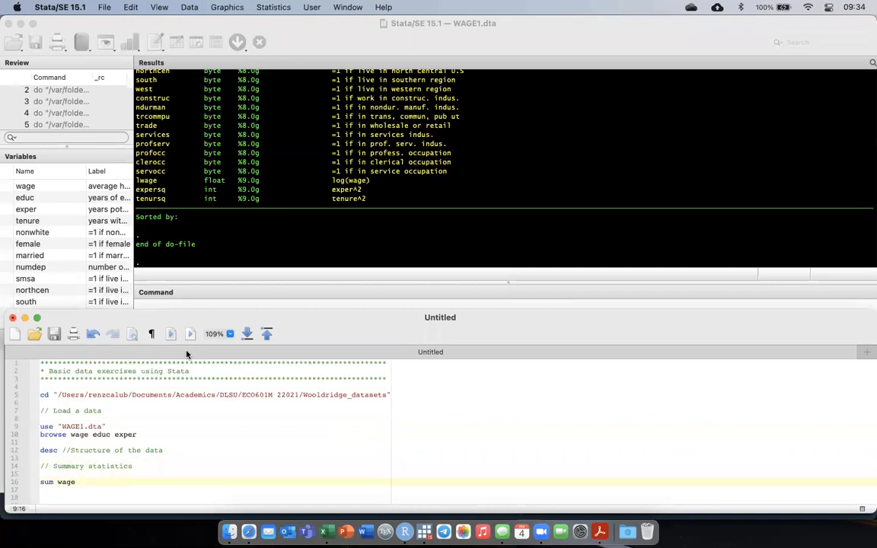
pyautogui.press('super+shift+Left')
pyautogui.click(171, 335)
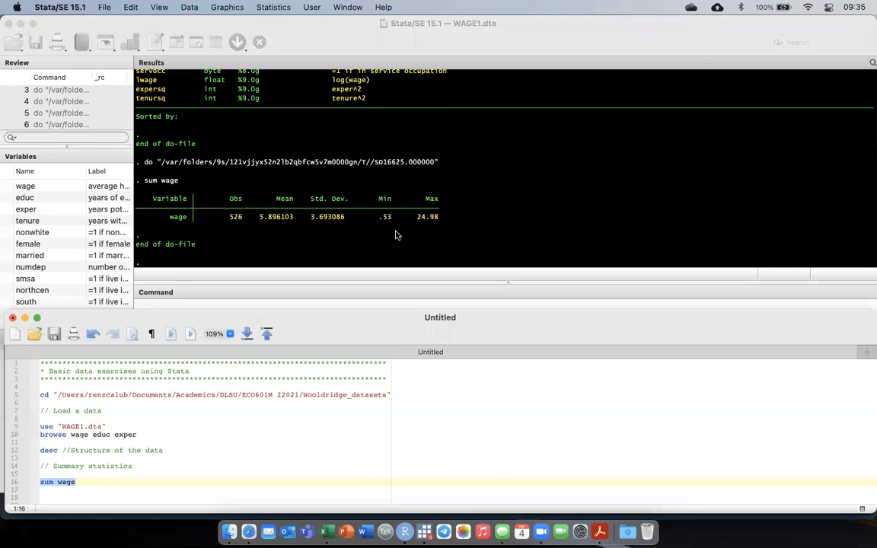
# Add the command "sum wage educ exper" after a blank line, execute it, and add two new lines below
pyautogui.press('Right')
pyautogui.press('Return')
pyautogui.press('Return')
pyautogui.write('sum wage')
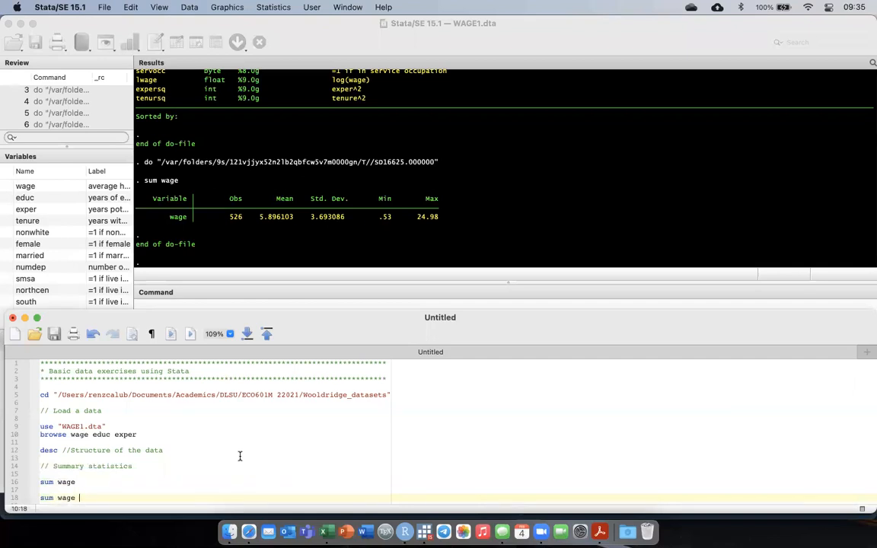
pyautogui.write('exper')
pyautogui.press('shift+super+Left')
pyautogui.press('shift+super+d')
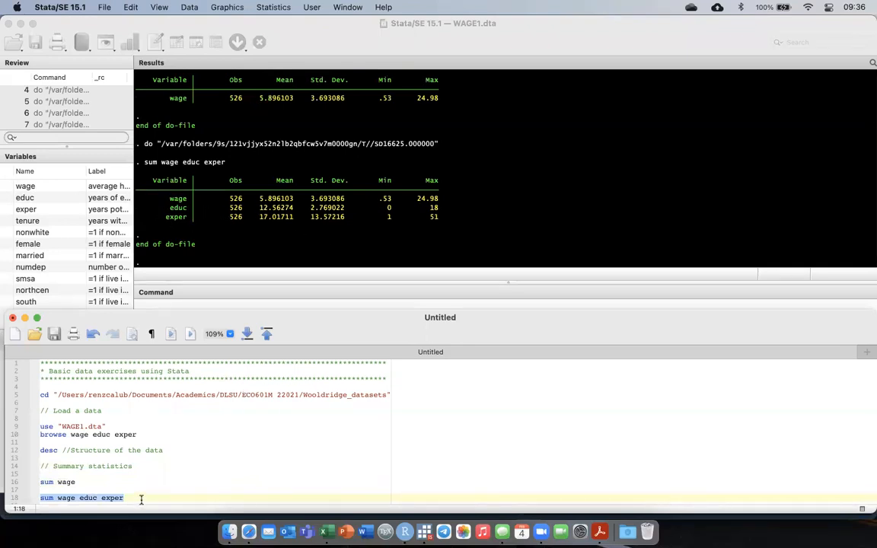
pyautogui.press('Return')
pyautogui.press('Return')
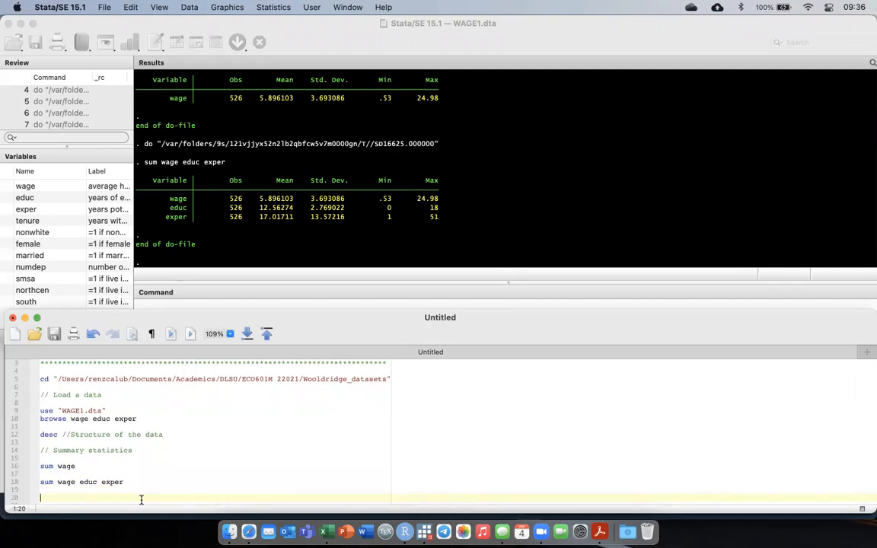
pyautogui.write('//')
pyautogui.scroll(-5, 114, 268)
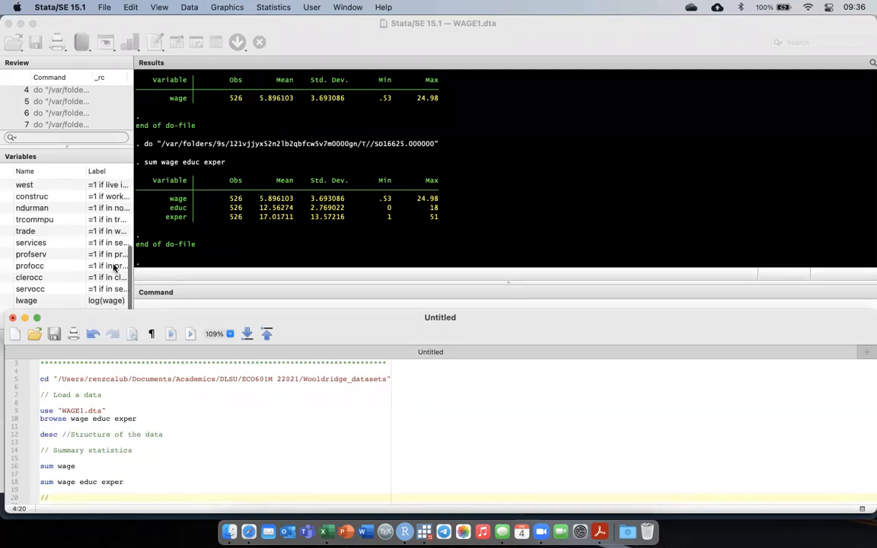
pyautogui.scroll(3, 115, 268)
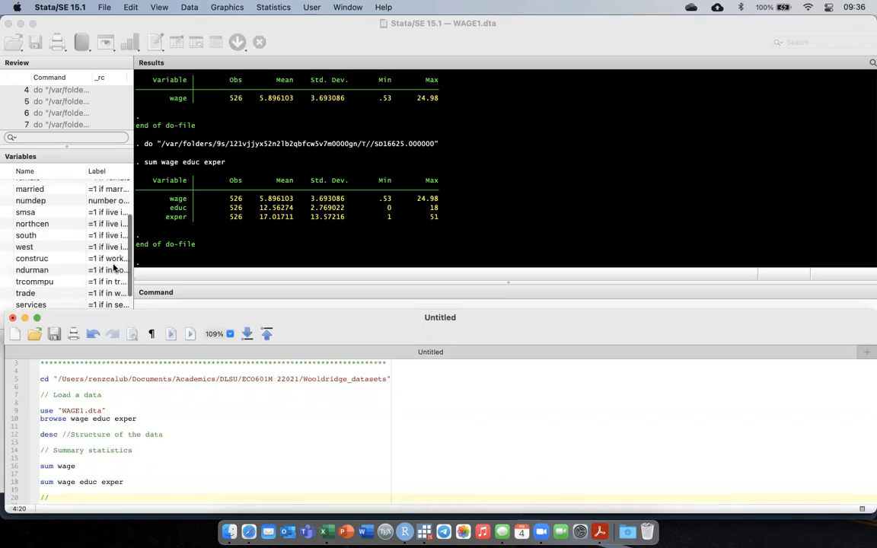
pyautogui.scroll(3, 114, 268)
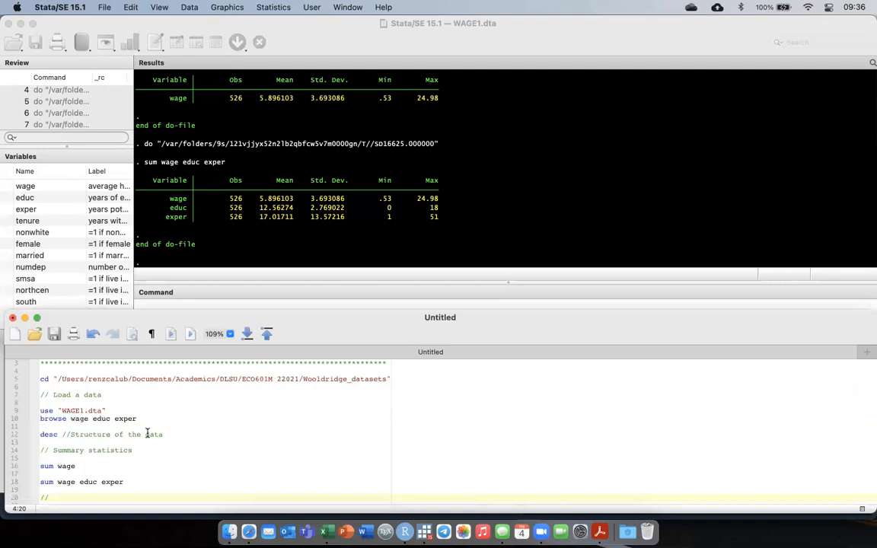
pyautogui.press('Return')
pyautogui.press('Return')
pyautogui.write('tab')
pyautogui.press('BackSpace')
pyautogui.press('BackSpace')
pyautogui.press('BackSpace')
pyautogui.press('BackSpace')
pyautogui.press('BackSpace')
pyautogui.press('BackSpace')
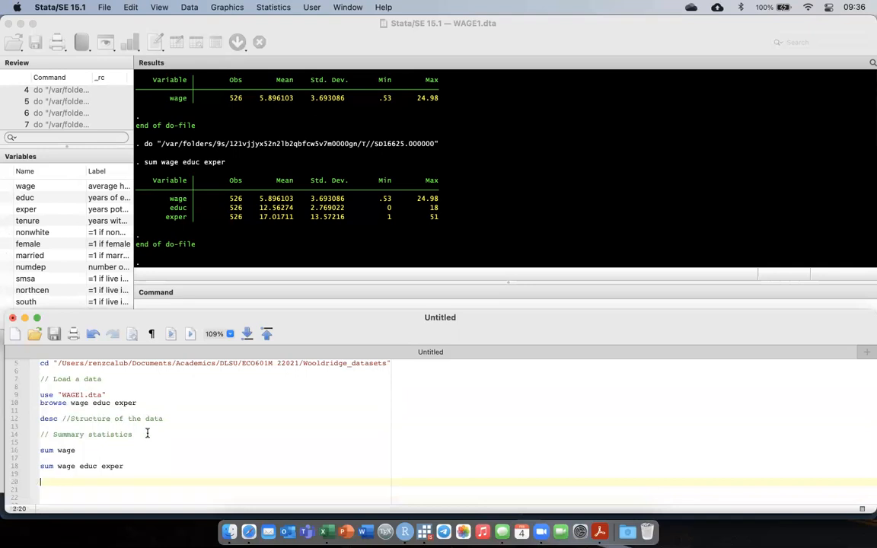
# Write the command "tab married" below the sum wage educ exper line and execute it
pyautogui.write('tab')
pyautogui.write('marr')
pyautogui.write('ried')
pyautogui.press('super+shift+Left')
pyautogui.press('super+shift+d')
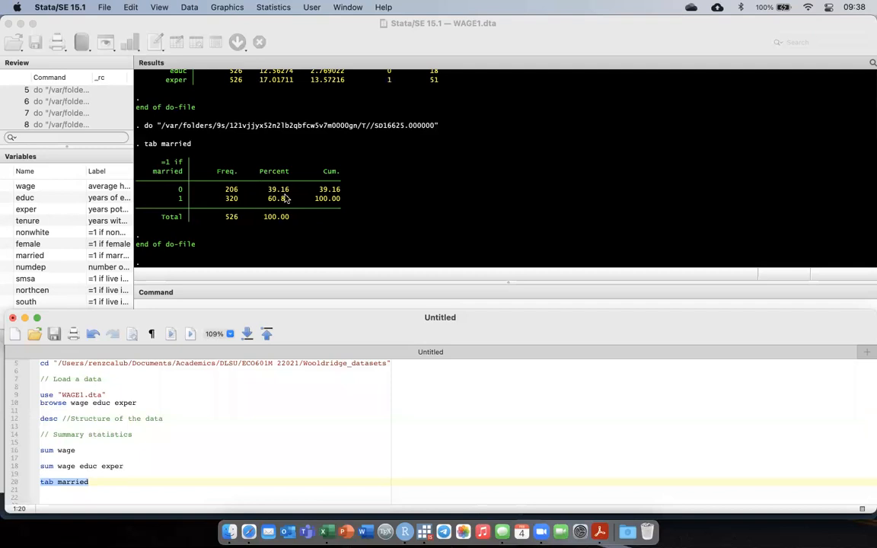
# Add the command "tab married female" after a blank line below tab married and execute it
pyautogui.click(95, 482)
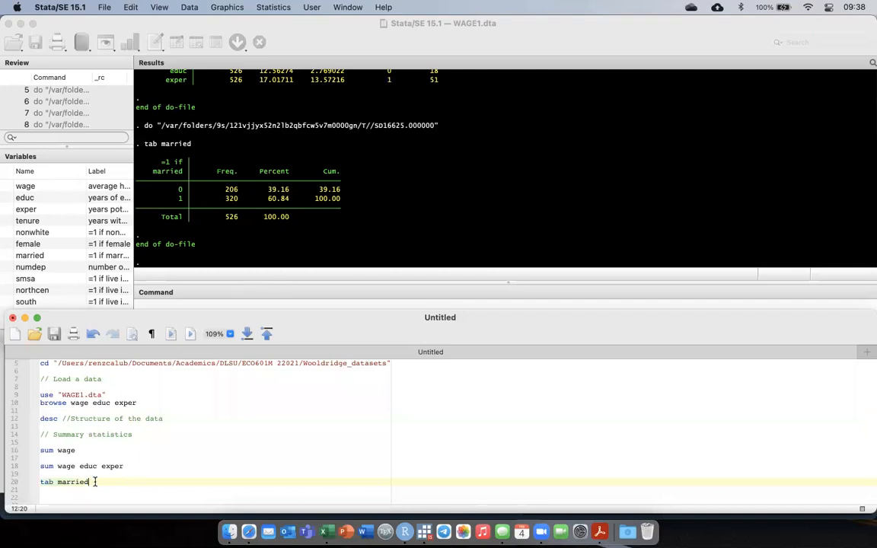
pyautogui.press('Return')
pyautogui.press('Return')
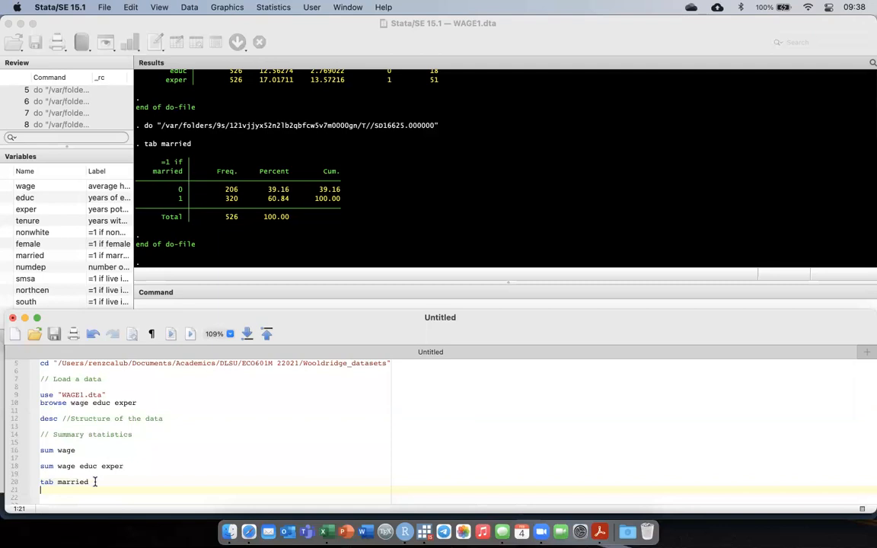
pyautogui.write('tab')
pyautogui.write('mar')
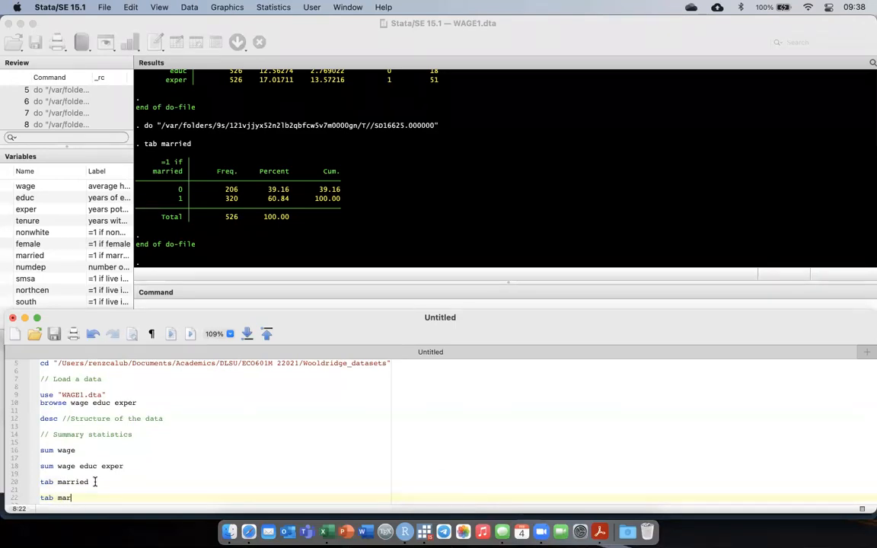
pyautogui.write('ried female')
pyautogui.press('super+shift+Left')
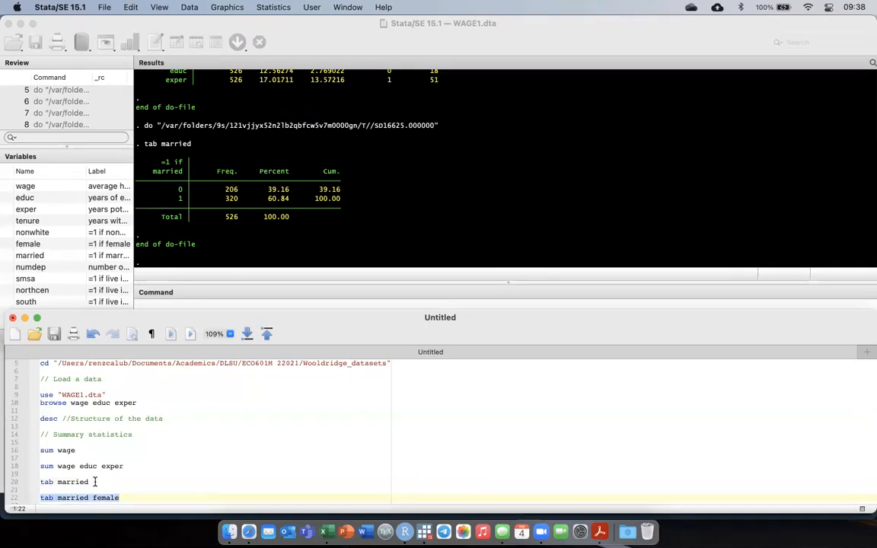
pyautogui.press('super+shift+d')
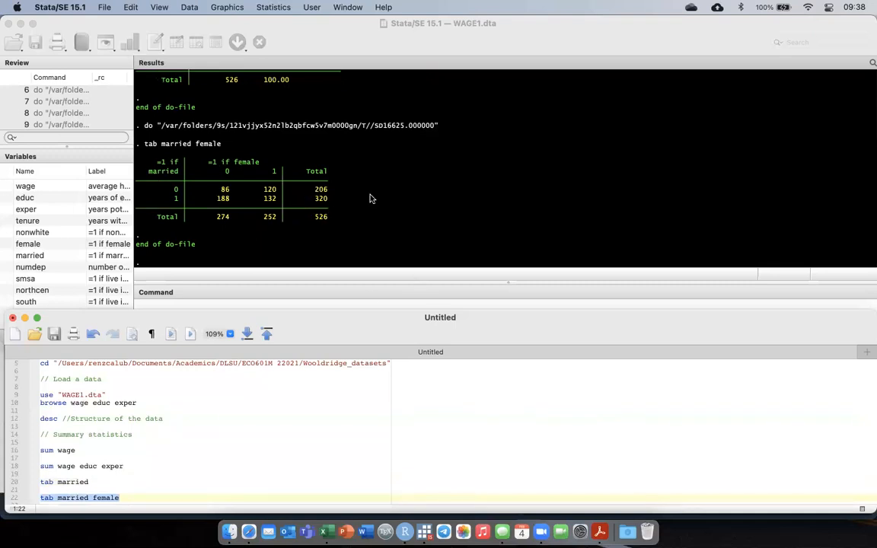
# Append the option ", chi2" to the tab married female command and execute the line
pyautogui.click(187, 496)
pyautogui.write(',')
pyautogui.scroll(-3, 224, 454)
pyautogui.write('chi2')
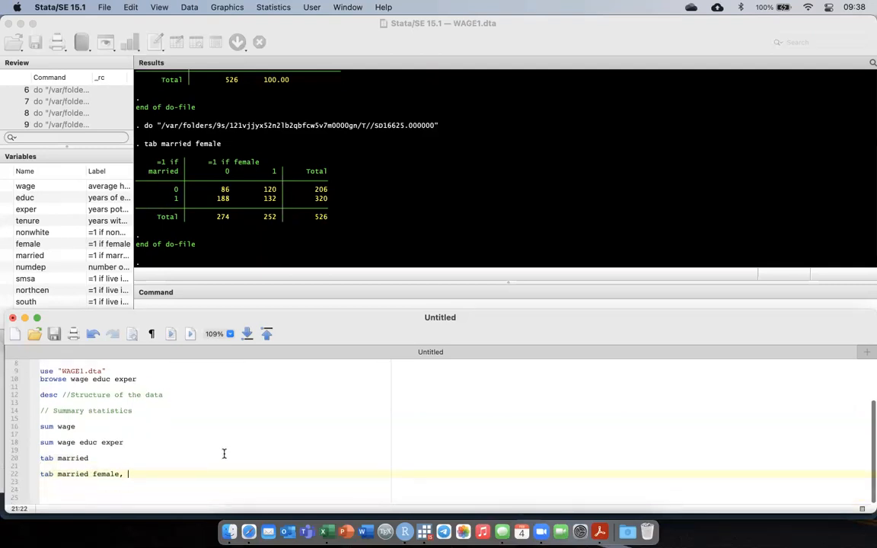
pyautogui.press('shift+super+Left')
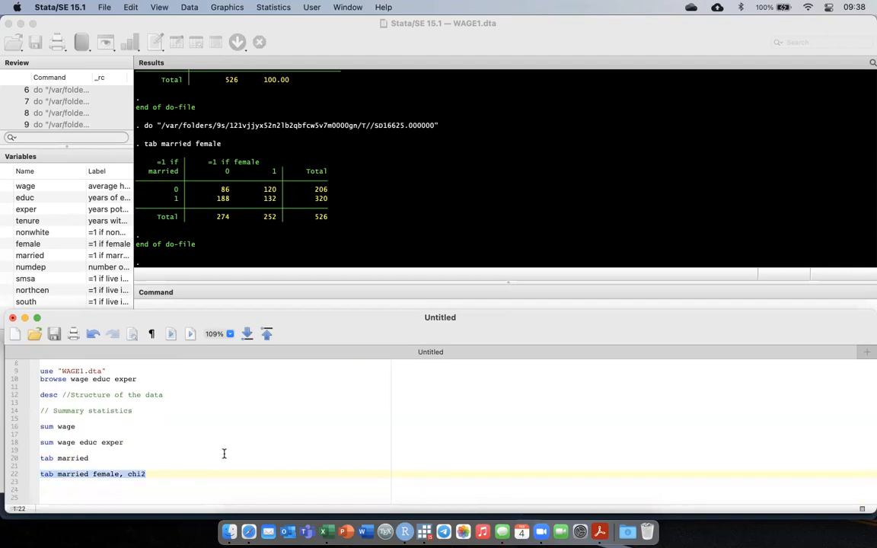
pyautogui.press('super+shift+d')
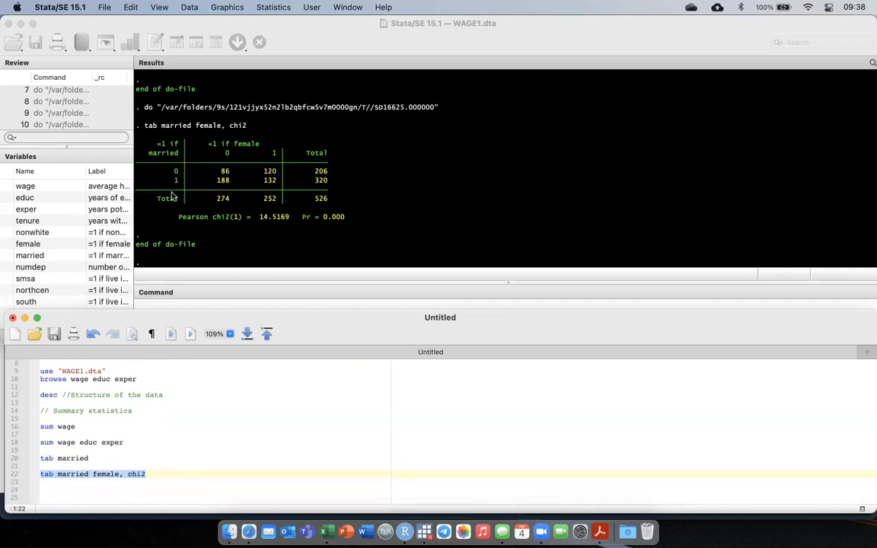
# Add the command "tabstat wage, by(married)" two blank lines below the chi2 tabulation and execute it
pyautogui.click(175, 473)
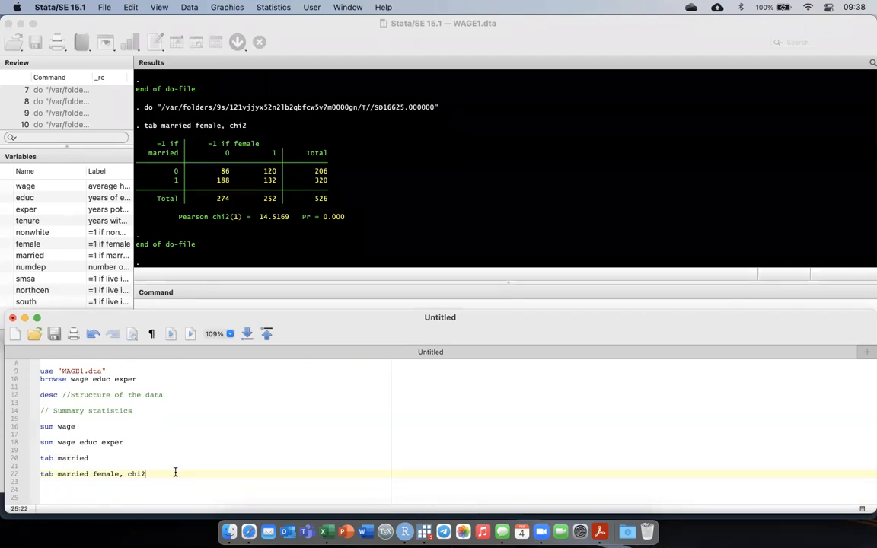
pyautogui.press('Return')
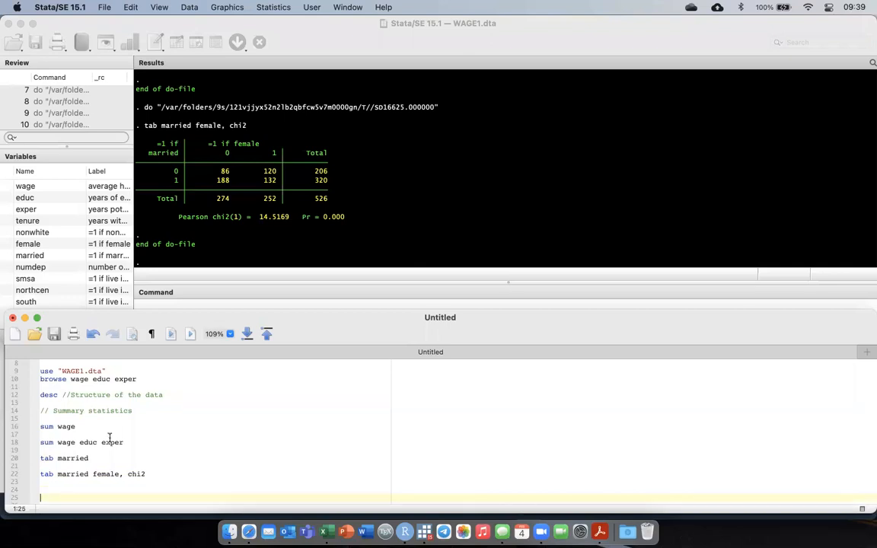
pyautogui.write('tabstat')
pyautogui.write('wage, by(')
pyautogui.write('married')
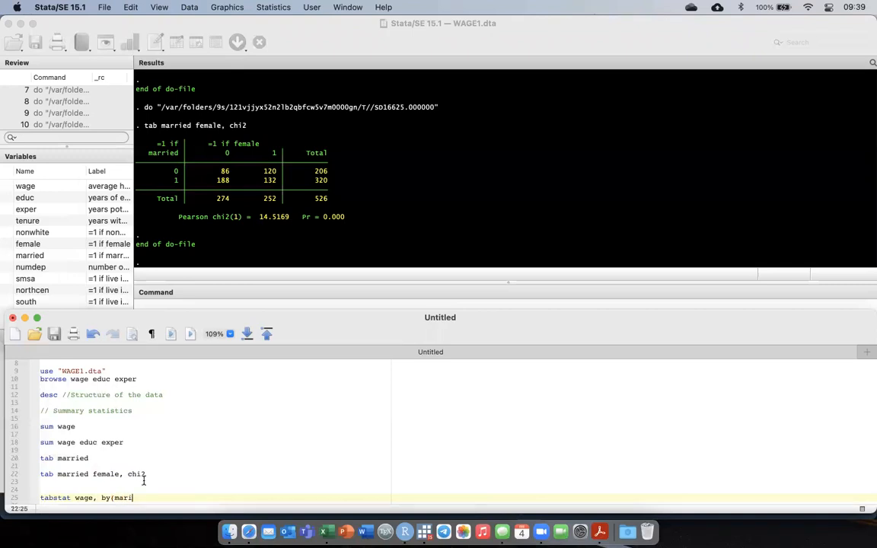
pyautogui.write(')')
pyautogui.press('shift+super+Left')
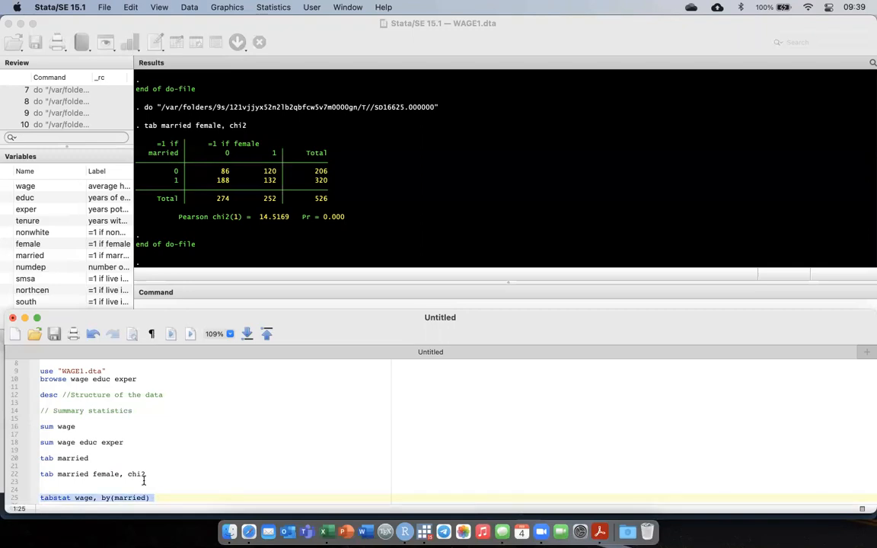
pyautogui.press('super+shift+d')
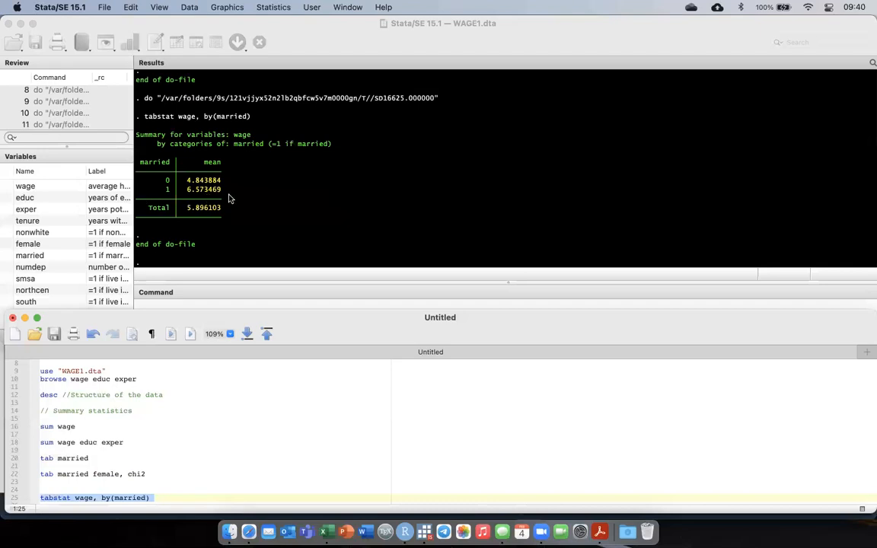
# Append "stat(n mean sd min p1 p5 p10 p25 p50 p75 p90 p95 p99 max)" to the tabstat command and execute it
pyautogui.click(152, 498)
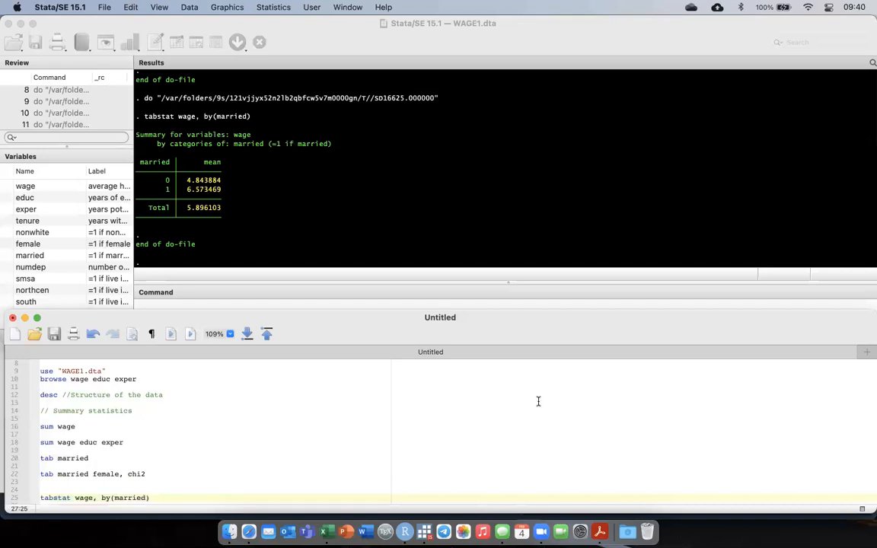
pyautogui.write('stat(')
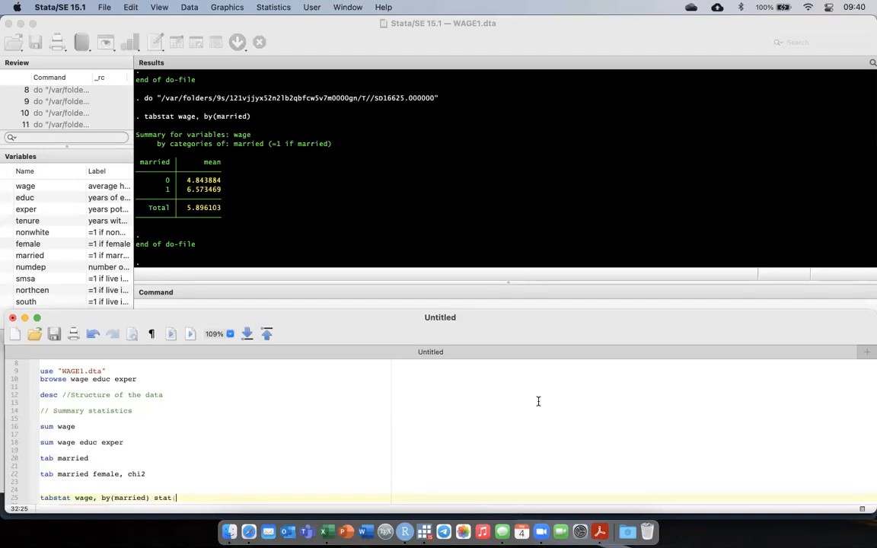
pyautogui.write('n ')
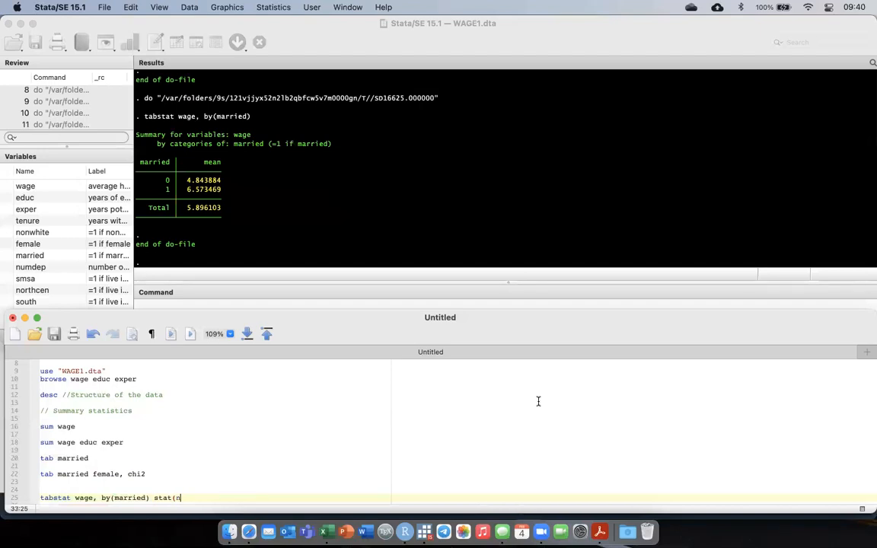
pyautogui.write('mean sd min')
pyautogui.write('p1 p5 p10 p25 p50 ')
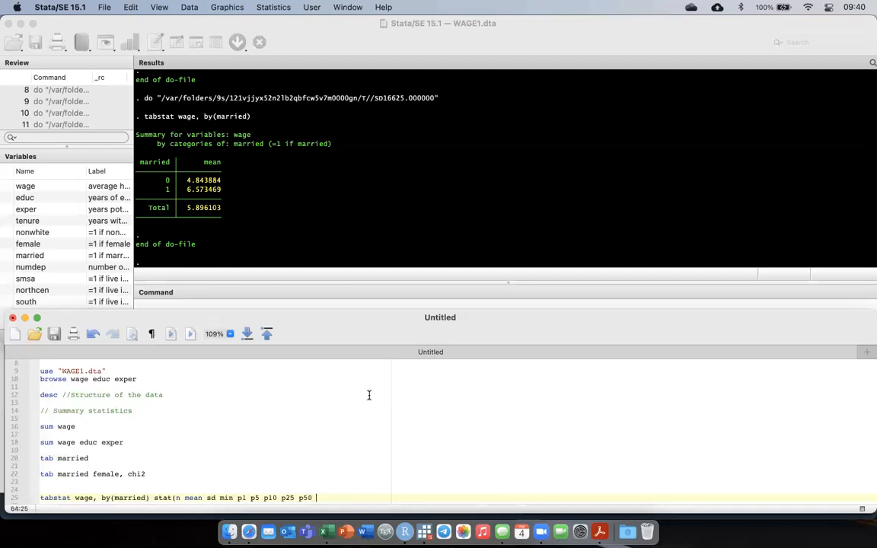
pyautogui.write('p75 p90 p95 p99 max)')
pyautogui.press('super+shift+Left')
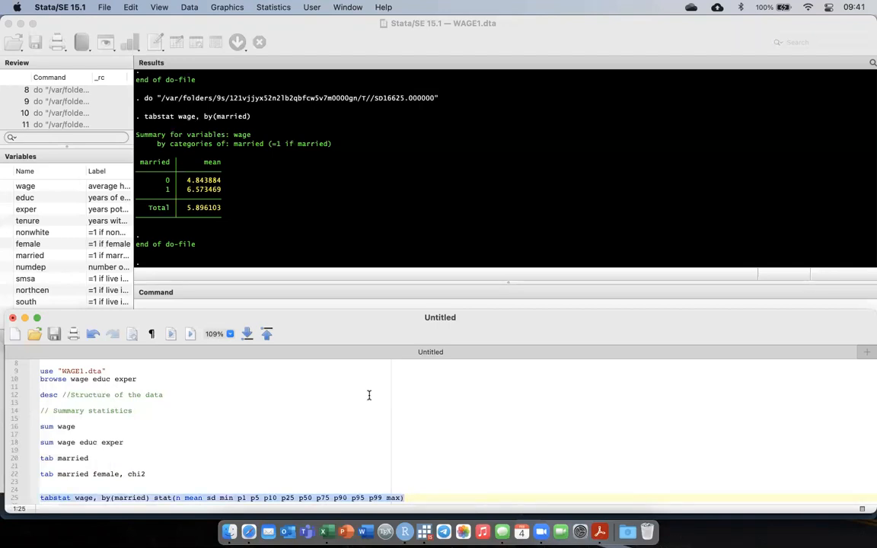
pyautogui.press('super+shift+d')
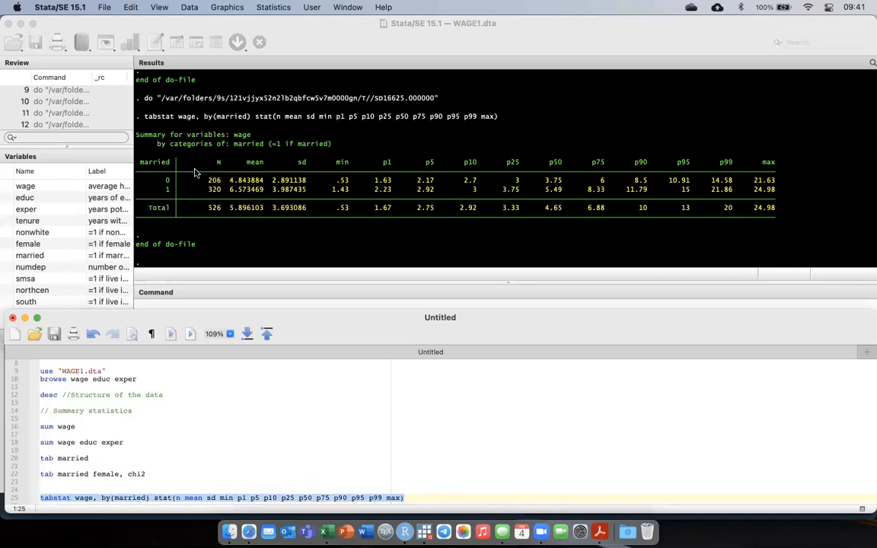
# Duplicate the full tabstat command below itself, separated by a blank line
pyautogui.press('super+c')
pyautogui.click(415, 496)
pyautogui.press('Return')
pyautogui.press('Return')
pyautogui.press('super+v')
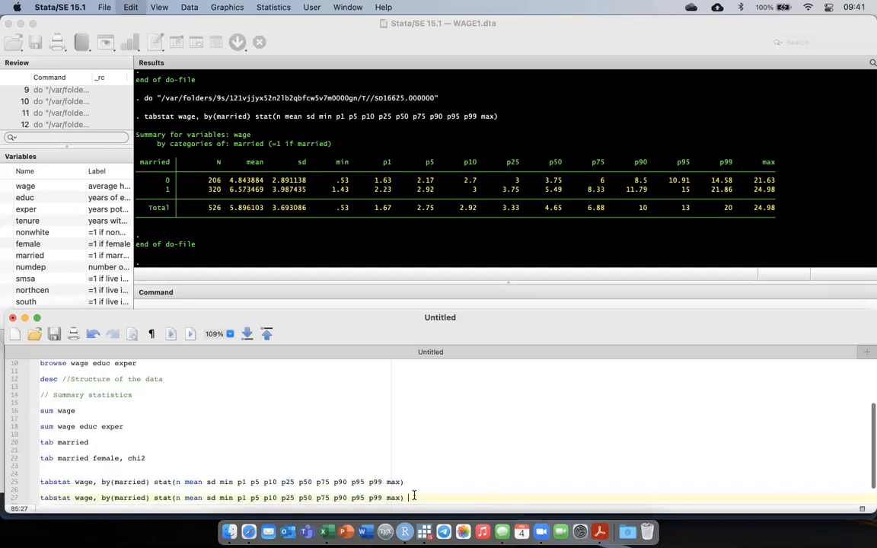
# Change the grouping variable in the duplicated tabstat command to educ
pyautogui.press('super+Left')
pyautogui.press('Right')
pyautogui.press('Right')
pyautogui.press('Right')
pyautogui.press('Right')
pyautogui.press('Right')
pyautogui.press('Right')
pyautogui.press('Right')
pyautogui.press('Right')
pyautogui.press('Right')
pyautogui.press('Right')
pyautogui.press('Right')
pyautogui.press('Right')
pyautogui.press('Right')
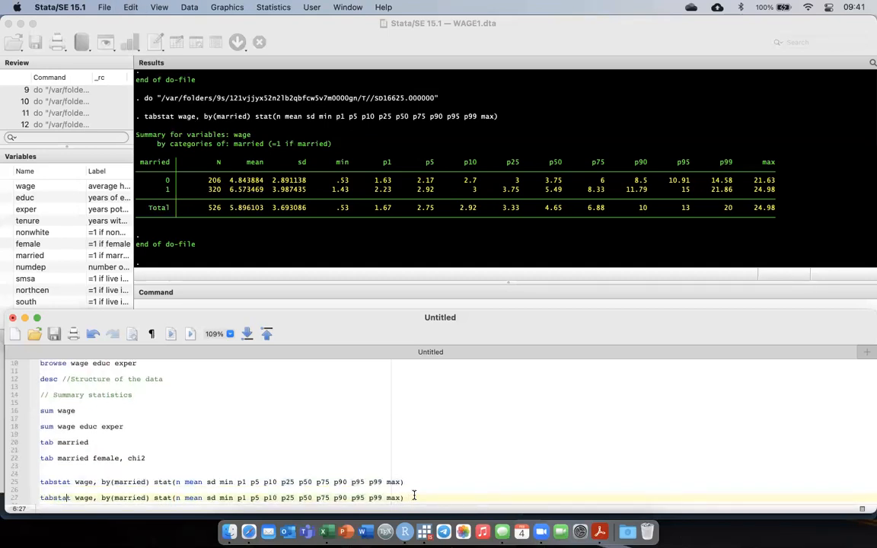
pyautogui.press('Right')
pyautogui.press('Right')
pyautogui.press('Right')
pyautogui.press('Right')
pyautogui.press('Right')
pyautogui.press('Right')
pyautogui.press('Right')
pyautogui.press('Right')
pyautogui.press('Right')
pyautogui.press('Right')
pyautogui.press('Right')
pyautogui.press('BackSpace')
pyautogui.press('BackSpace')
pyautogui.press('BackSpace')
pyautogui.press('BackSpace')
pyautogui.press('BackSpace')
pyautogui.press('BackSpace')
pyautogui.press('BackSpace')
pyautogui.write('educ')
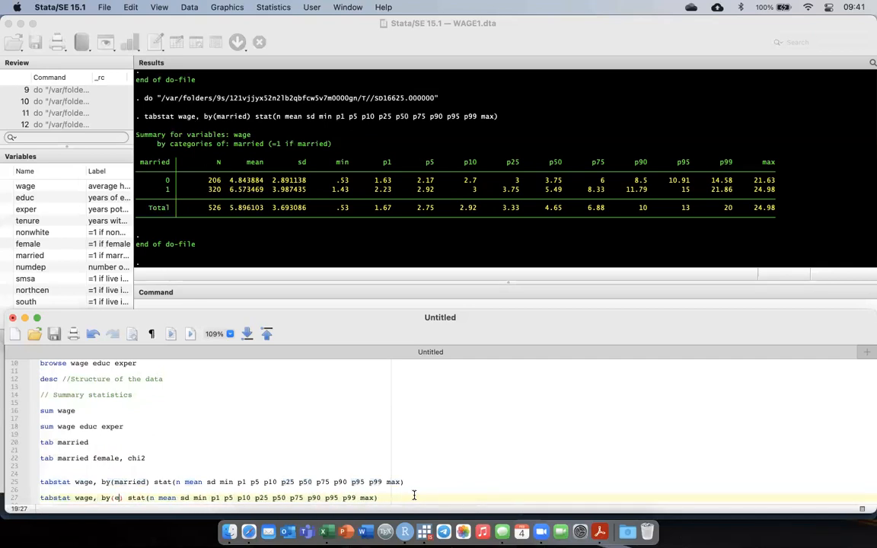
# Execute the tabstat line grouped by educ and look through its results table
pyautogui.press('super+Left')
pyautogui.press('shift+super+Right')
pyautogui.press('super+shift+d')
pyautogui.scroll(5, 571, 135)
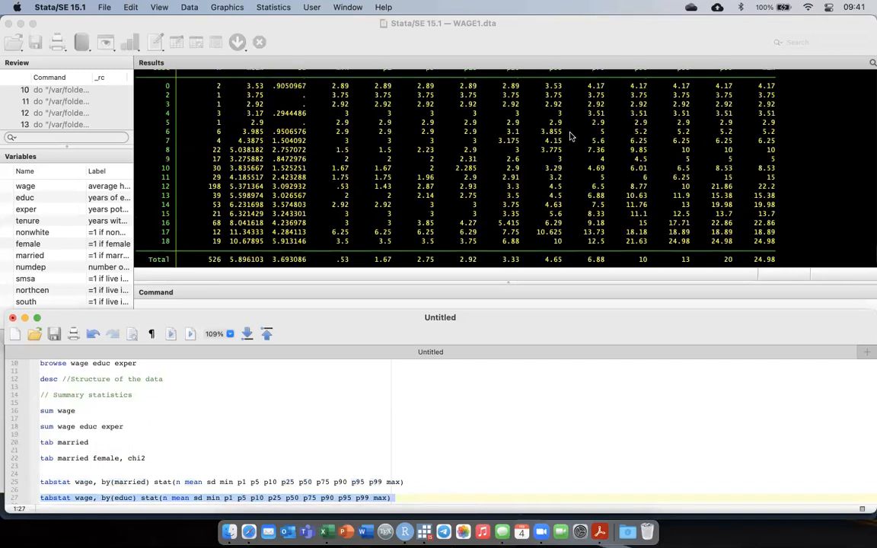
pyautogui.scroll(-1, 571, 136)
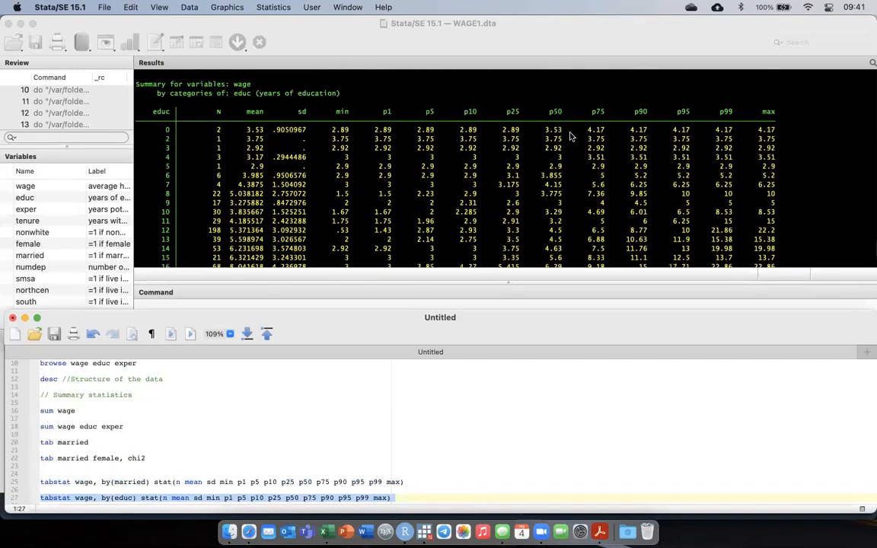
pyautogui.scroll(-6, 571, 135)
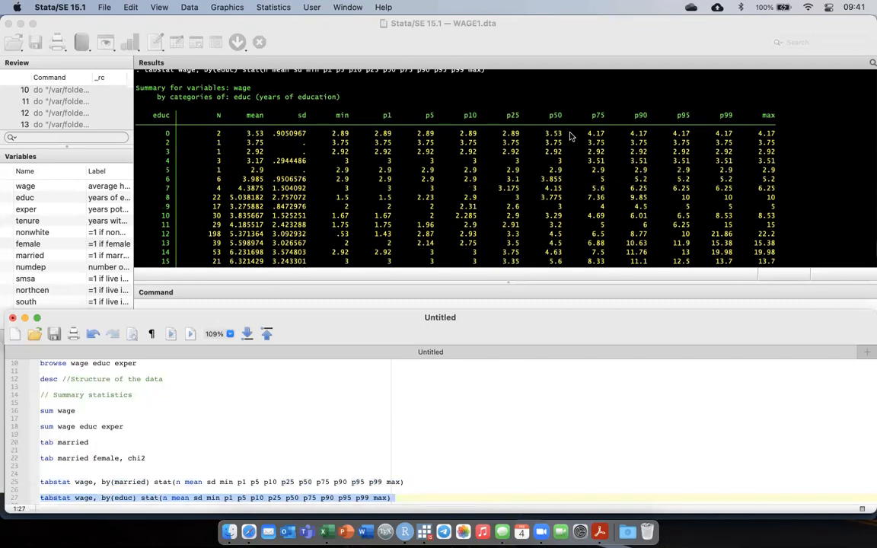
pyautogui.scroll(5, 571, 135)
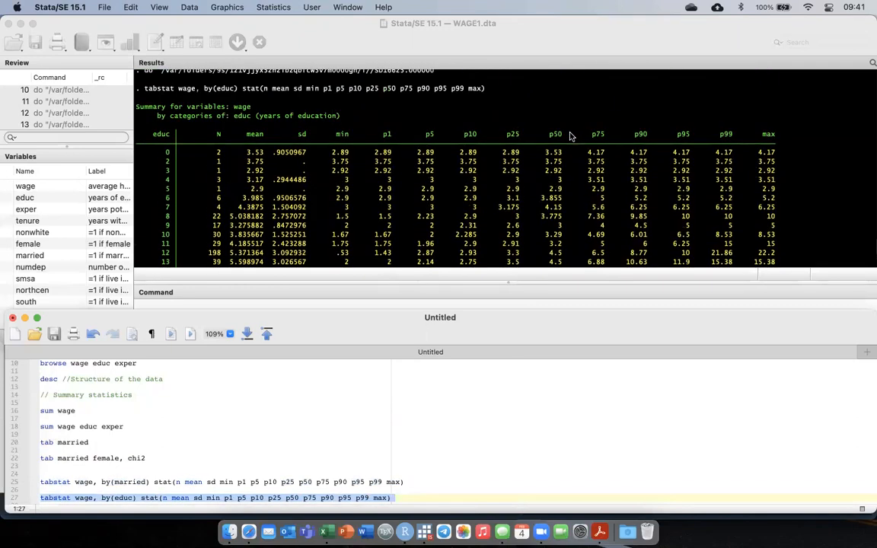
pyautogui.scroll(-6, 571, 136)
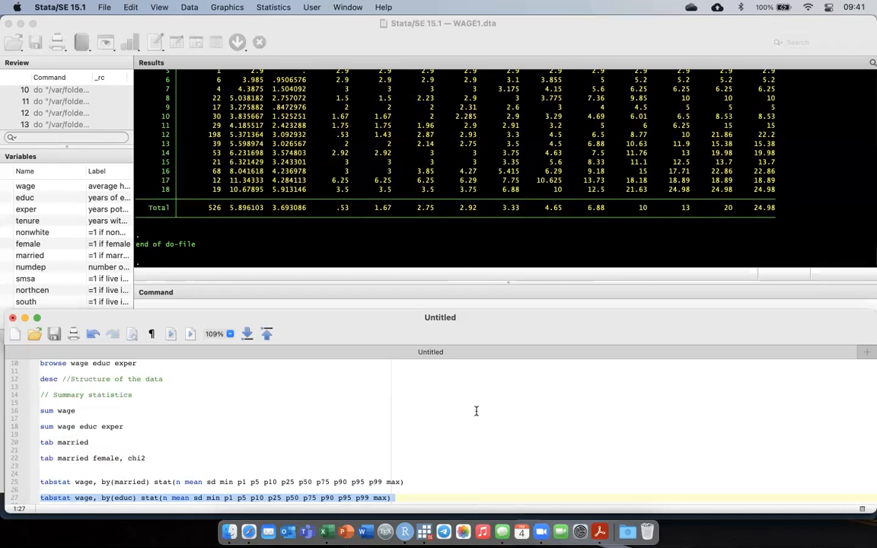
# Add two new lines below the tabstat command grouped by educ
pyautogui.click(401, 498)
pyautogui.press('Return')
pyautogui.press('Return')
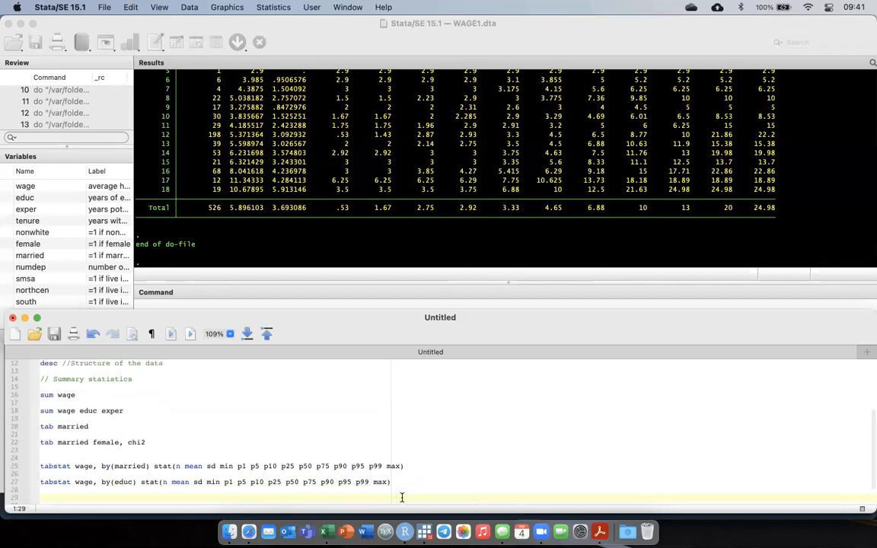
pyautogui.write('//')
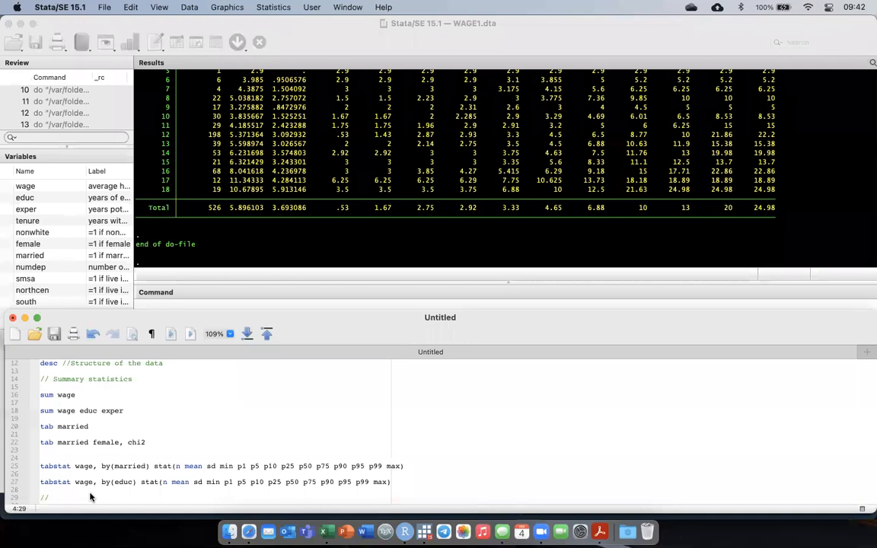
pyautogui.click(96, 442)
pyautogui.click(65, 497)
pyautogui.press('BackSpace')
pyautogui.press('BackSpace')
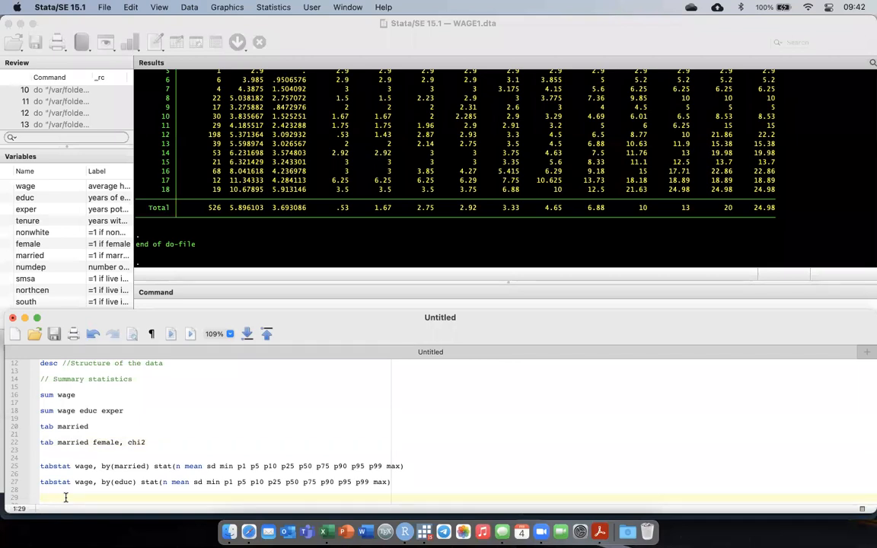
# Write the command pwcorr wage exper below the tabstat lines and execute that line alone
pyautogui.write('pwcorr')
pyautogui.write('wage exper')
pyautogui.press('super+shift+Left')
pyautogui.press('super+shift+d')
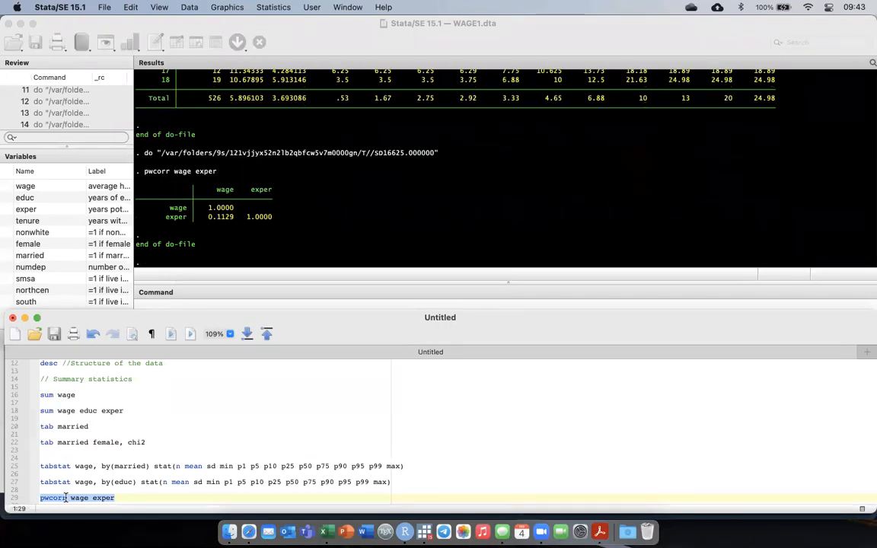
# Add the command clear below the pwcorr line, separated by a blank line, and execute it alone
pyautogui.click(141, 497)
pyautogui.press('Return')
pyautogui.press('Return')
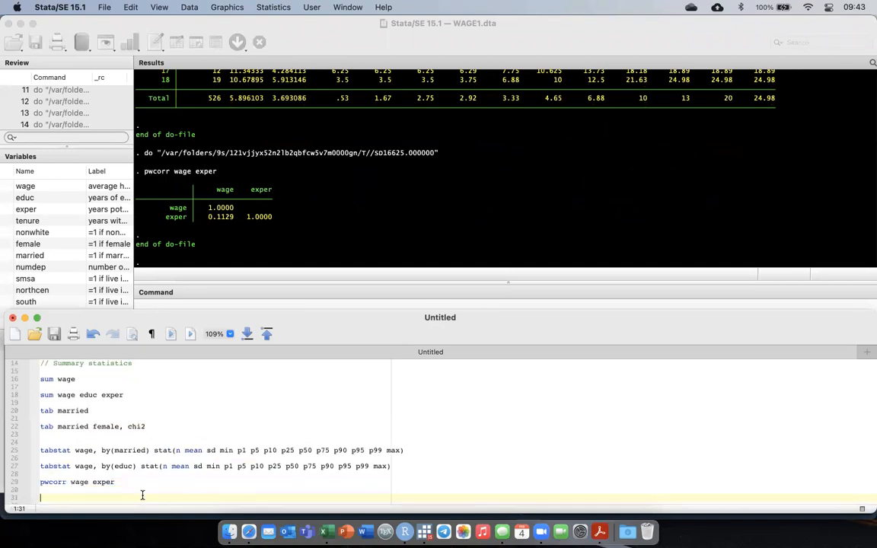
pyautogui.write('//')
pyautogui.press('BackSpace')
pyautogui.press('BackSpace')
pyautogui.press('BackSpace')
pyautogui.write('clear')
pyautogui.press('super+shift+Left')
pyautogui.press('super+shift+d')
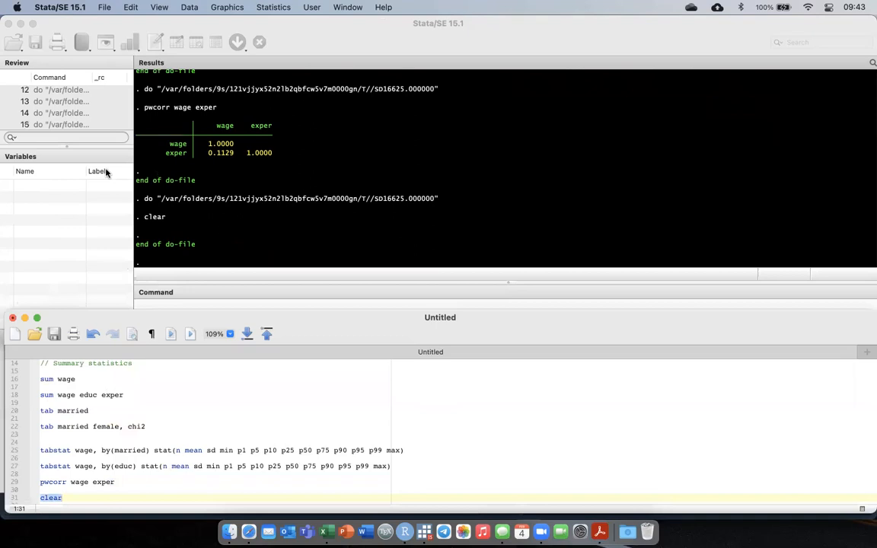
# Add two new lines below the clear command at the end of the do-file
pyautogui.scroll(4, 296, 389)
pyautogui.scroll(1, 296, 363)
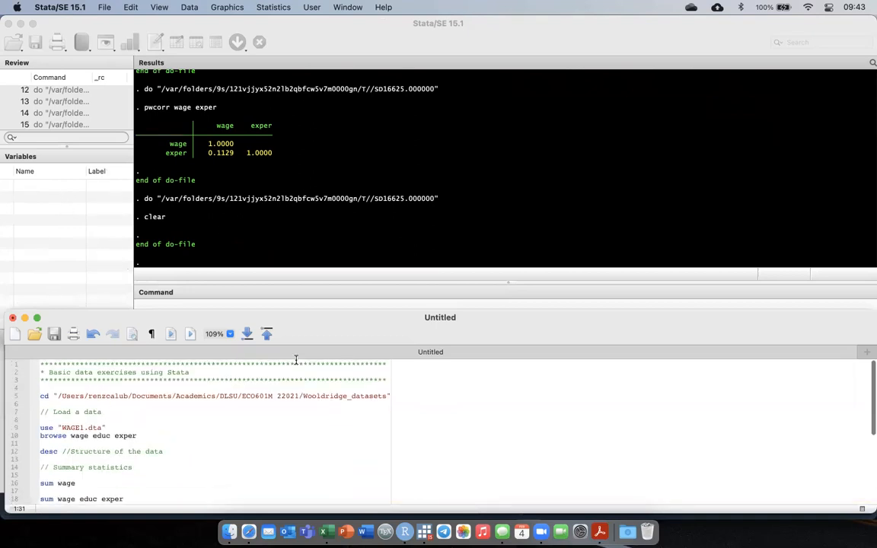
pyautogui.scroll(-6, 296, 362)
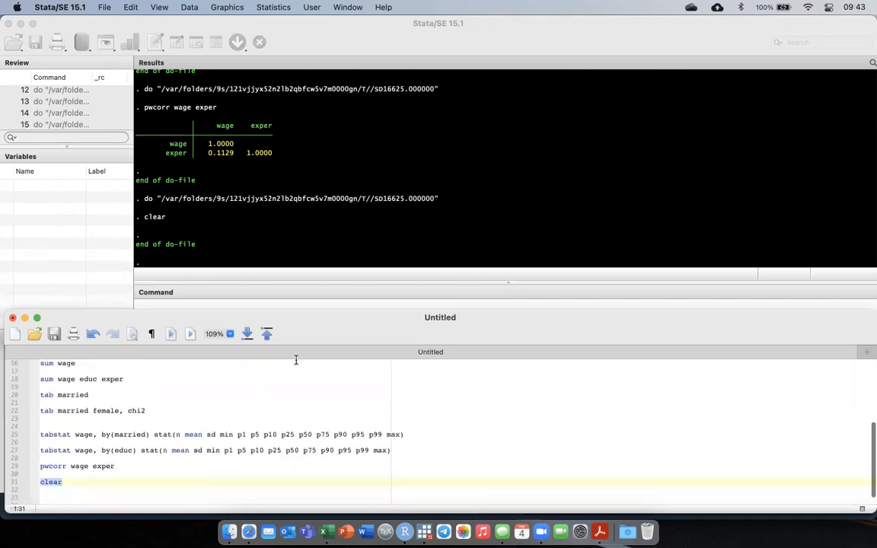
pyautogui.click(87, 473)
pyautogui.press('Return')
pyautogui.press('Return')
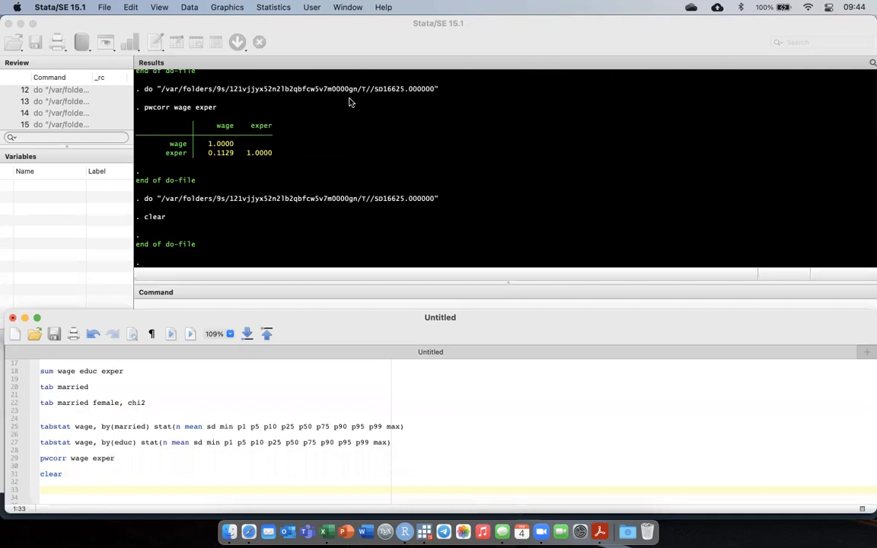
# Review the whole do-file, from the header and data loading commands down to the pwcorr and clear lines
pyautogui.click(405, 149)
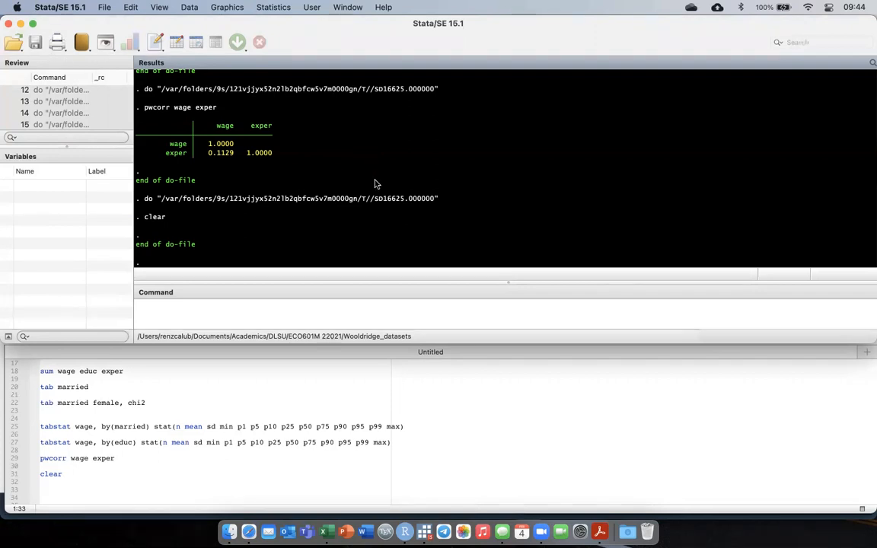
pyautogui.click(404, 368)
pyautogui.scroll(5, 404, 373)
pyautogui.scroll(-7, 402, 381)
pyautogui.scroll(5, 402, 382)
pyautogui.scroll(-8, 402, 382)
pyautogui.scroll(2, 402, 383)
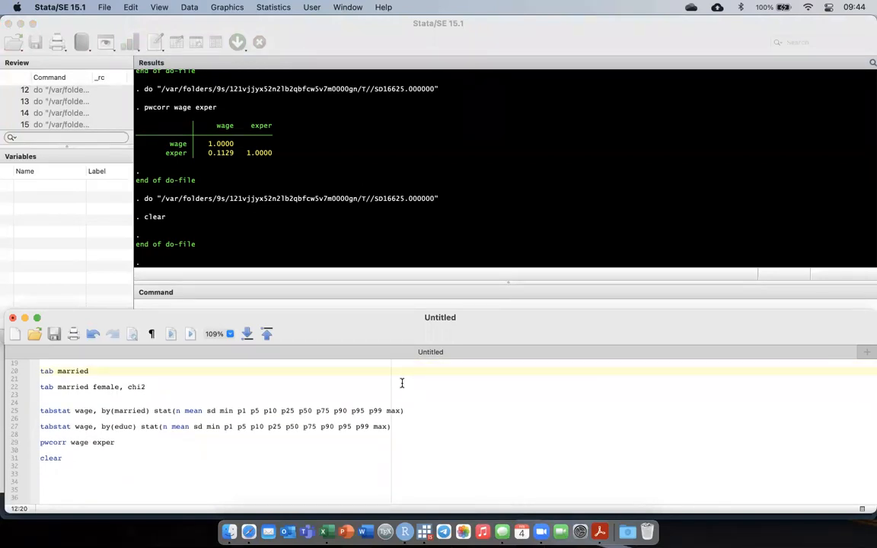
pyautogui.scroll(6, 402, 383)
pyautogui.scroll(-6, 401, 383)
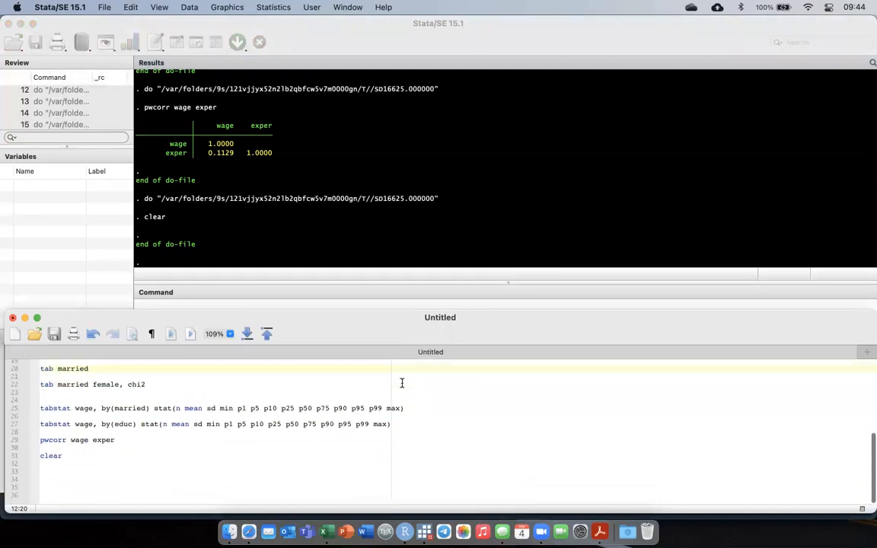
pyautogui.scroll(6, 402, 383)
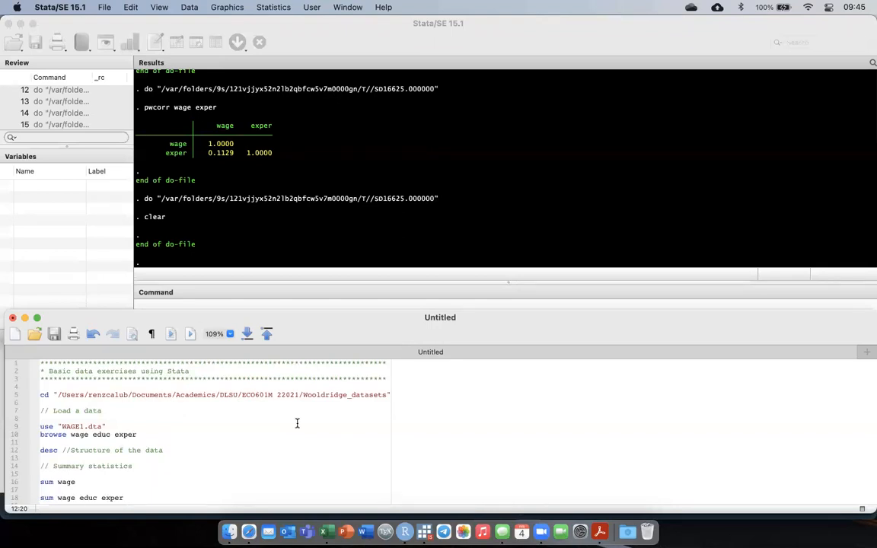
pyautogui.click(265, 434)
pyautogui.scroll(-6, 265, 434)
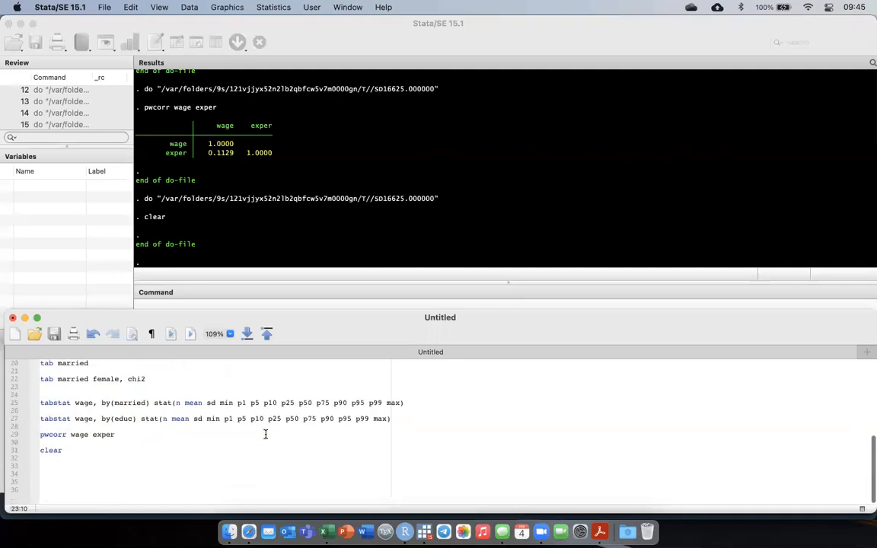
pyautogui.click(167, 439)
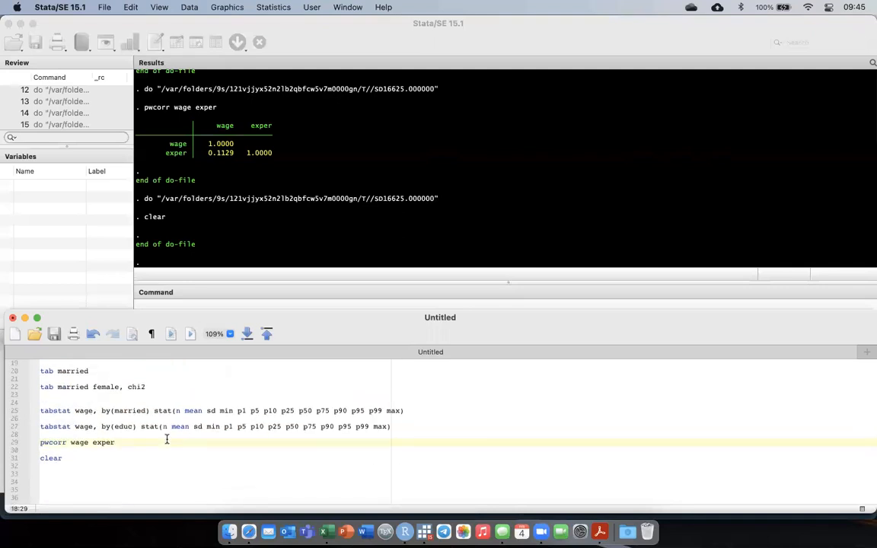
pyautogui.scroll(6, 167, 439)
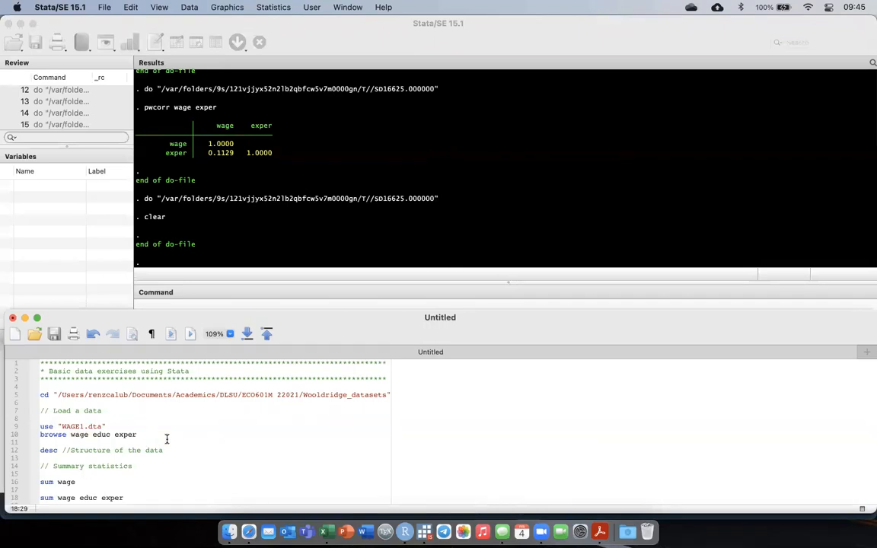
pyautogui.scroll(-6, 167, 440)
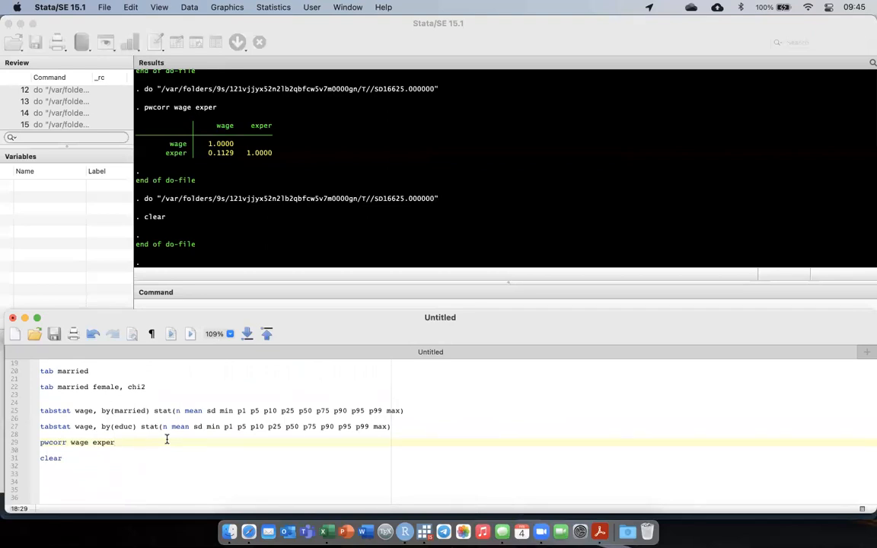
# Place the text cursor on the empty lines below the clear command
pyautogui.click(129, 456)
pyautogui.press('Down')
pyautogui.press('Down')
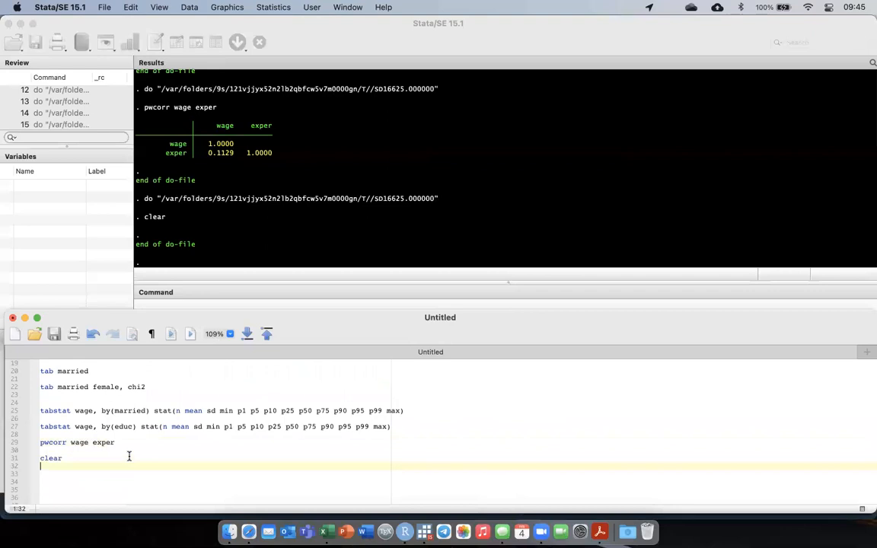